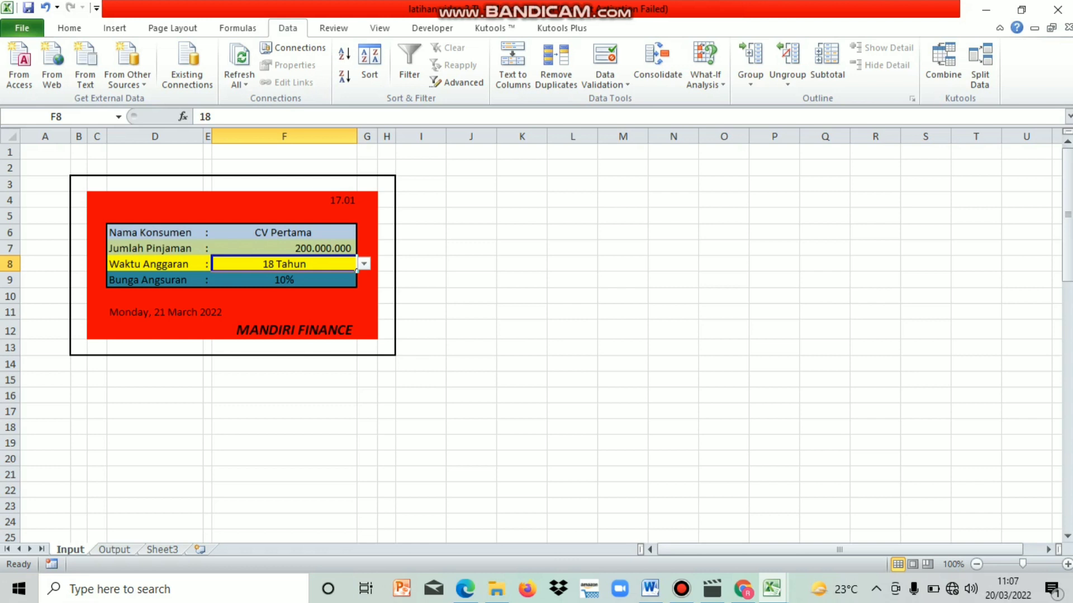
Step: Browse the loan amounts offered in the drop-down list of the Jumlah Pinjaman cell F7
{"action": "left_click", "coordinate": [284, 232]}
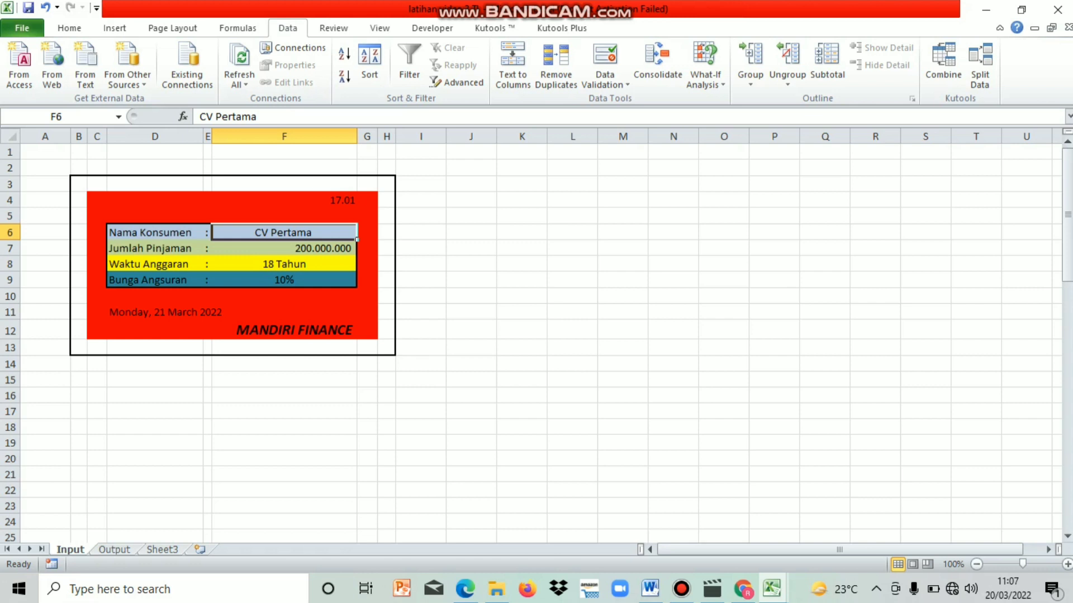
{"action": "left_click", "coordinate": [284, 249]}
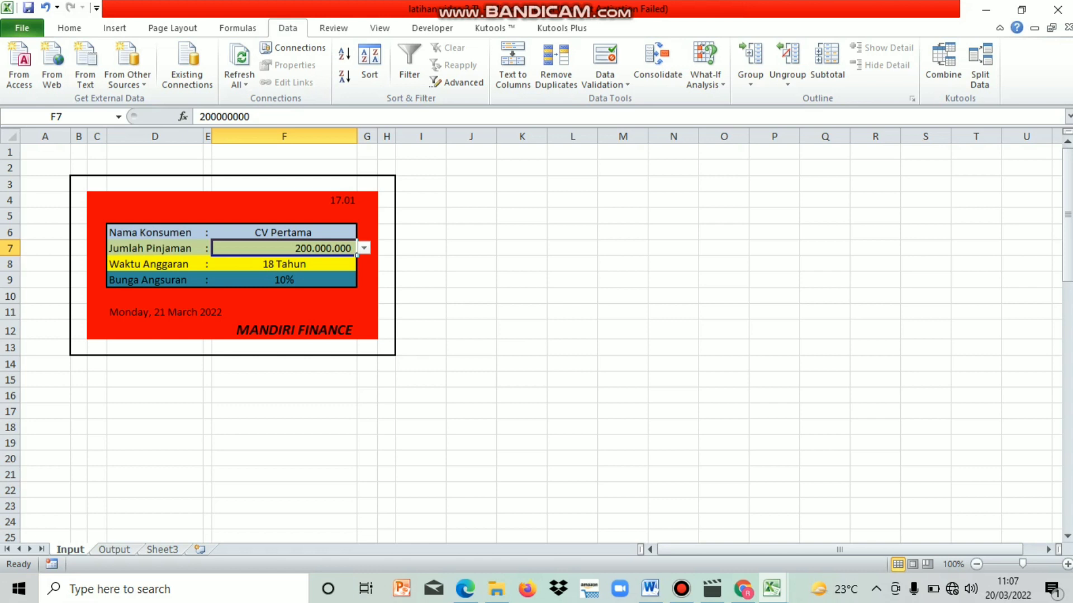
{"action": "left_click", "coordinate": [364, 248]}
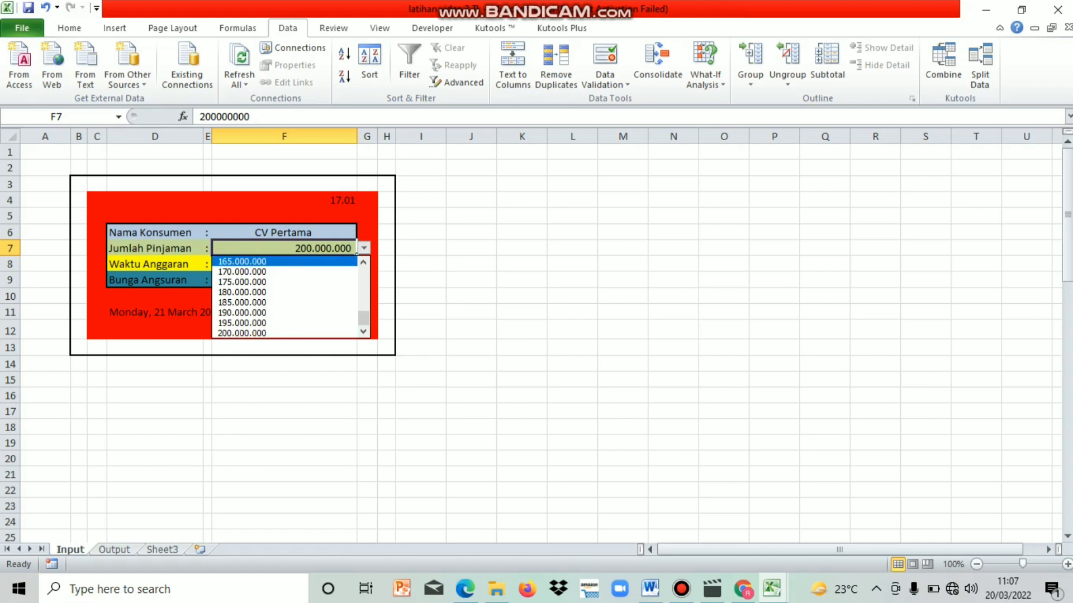
{"action": "scroll", "coordinate": [284, 296], "scroll_direction": "up", "scroll_amount": 8}
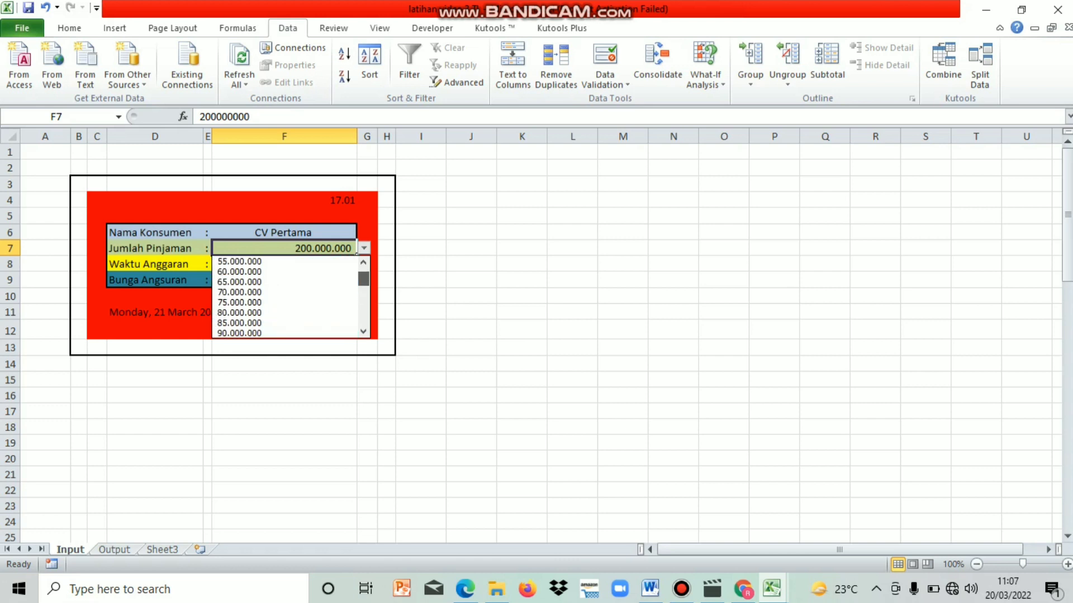
{"action": "scroll", "coordinate": [285, 296], "scroll_direction": "down", "scroll_amount": 8}
{"action": "left_click", "coordinate": [363, 248]}
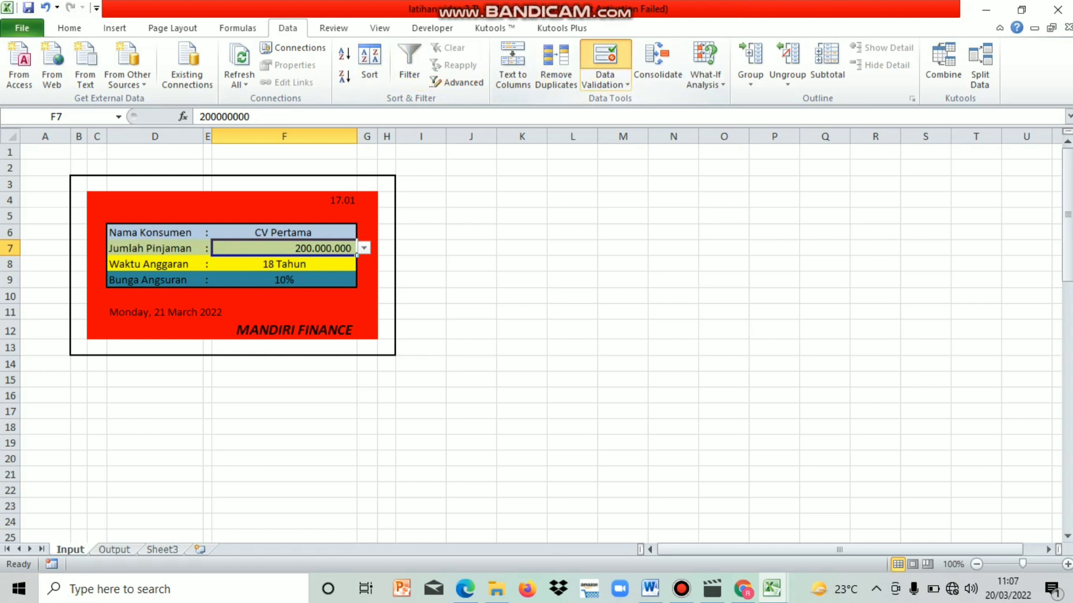
Step: Apply List as the allowed data validation type for the Jumlah Pinjaman cell F7
{"action": "left_click", "coordinate": [605, 61]}
{"action": "left_click", "coordinate": [729, 246]}
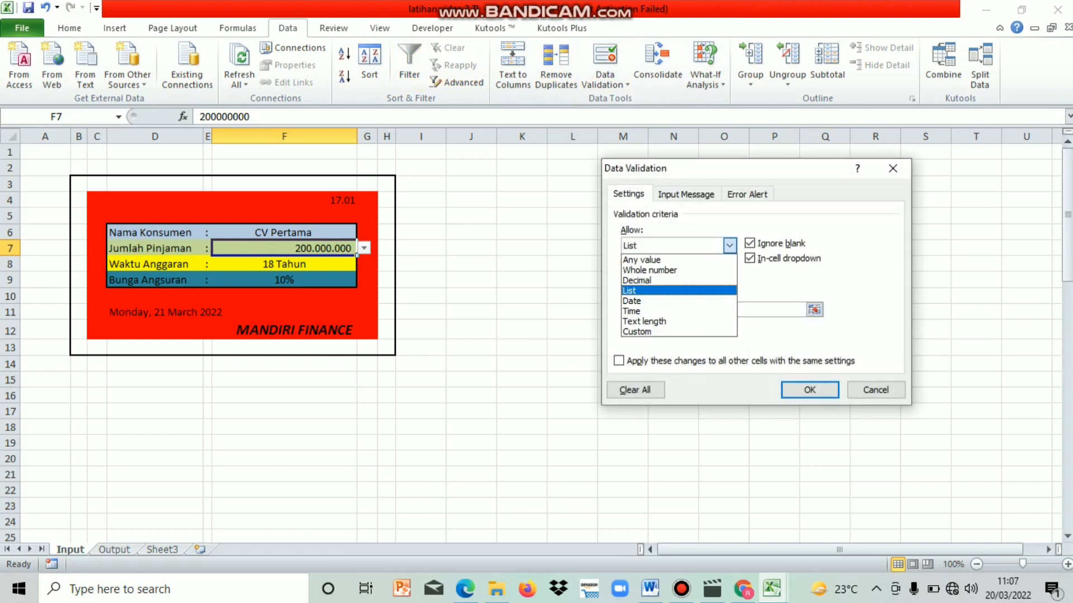
{"action": "left_click", "coordinate": [637, 290]}
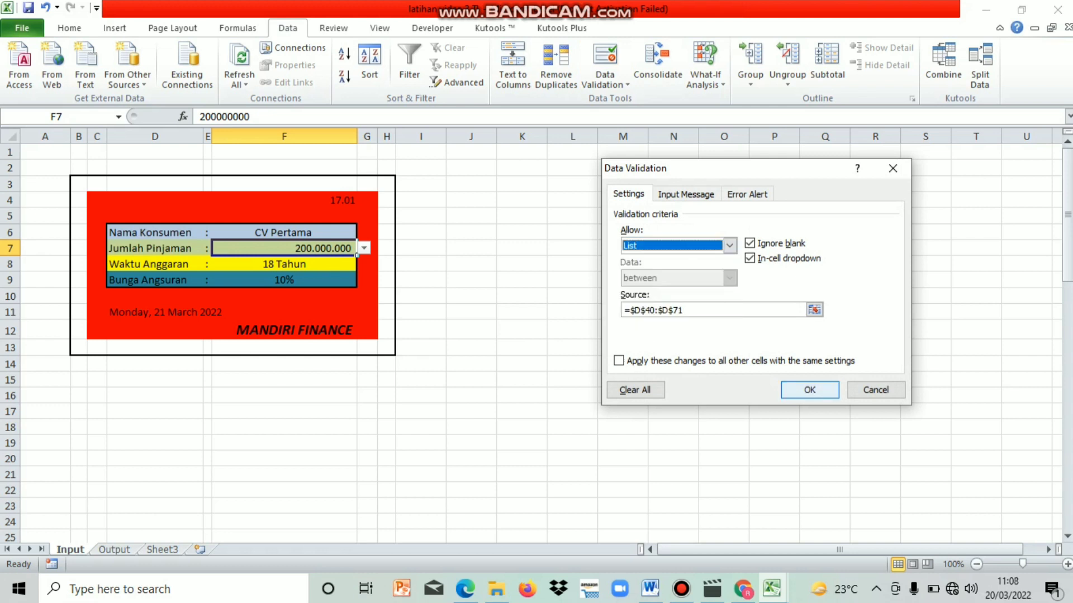
{"action": "key", "text": "Return"}
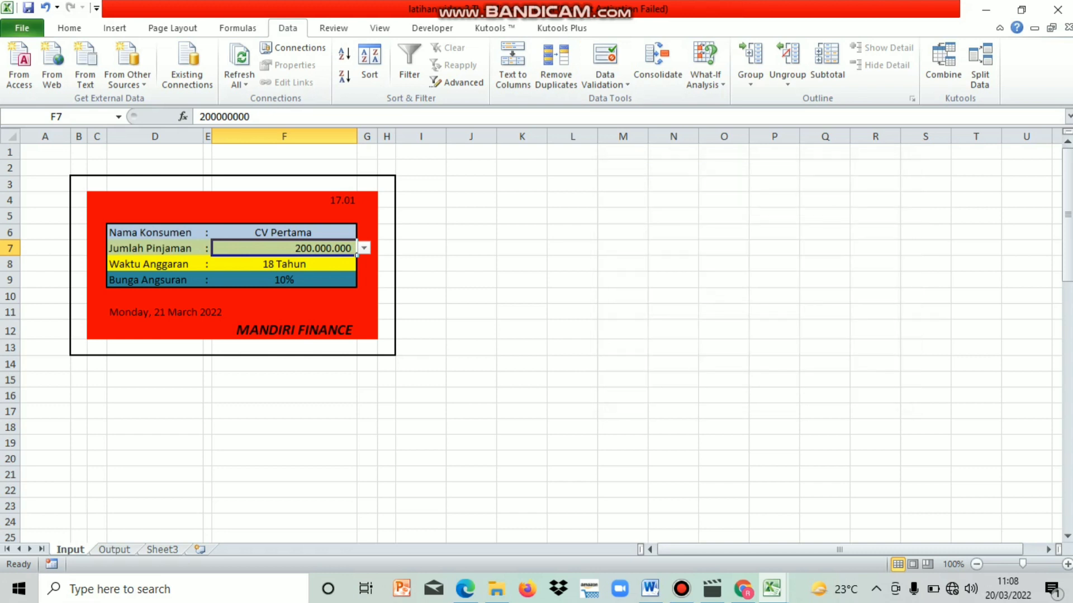
Step: Review the data validation criteria of the Waktu Anggaran cell F8
{"action": "left_click", "coordinate": [284, 264]}
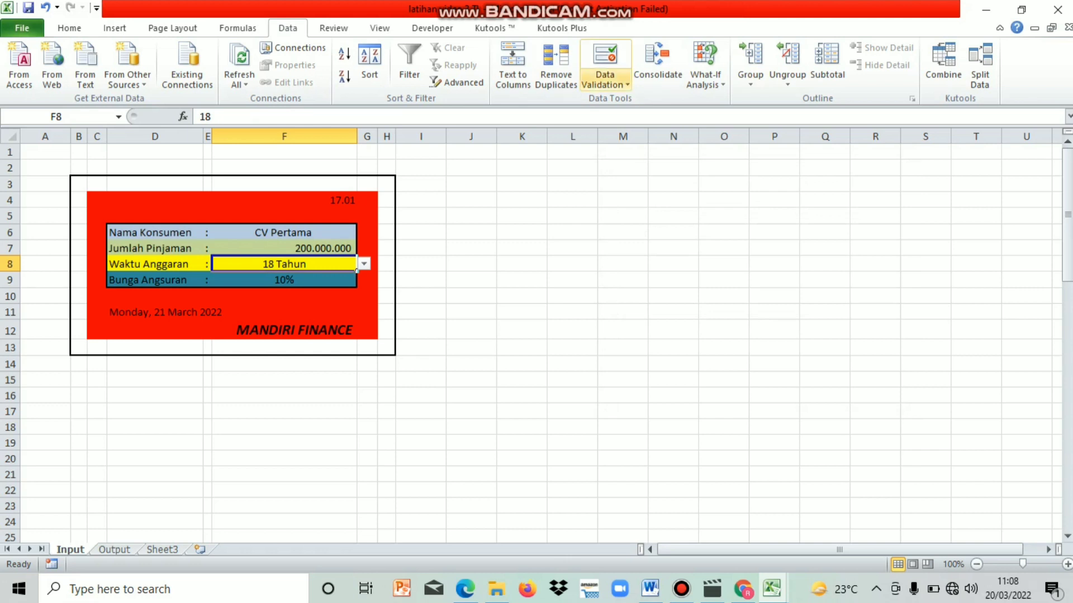
{"action": "left_click", "coordinate": [605, 59]}
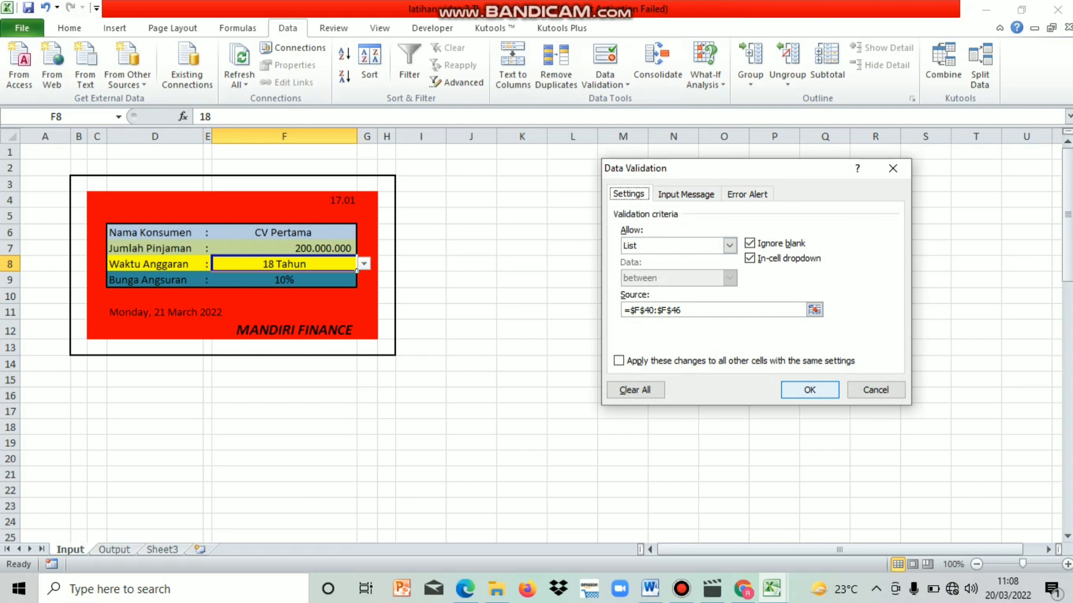
{"action": "left_click", "coordinate": [810, 389]}
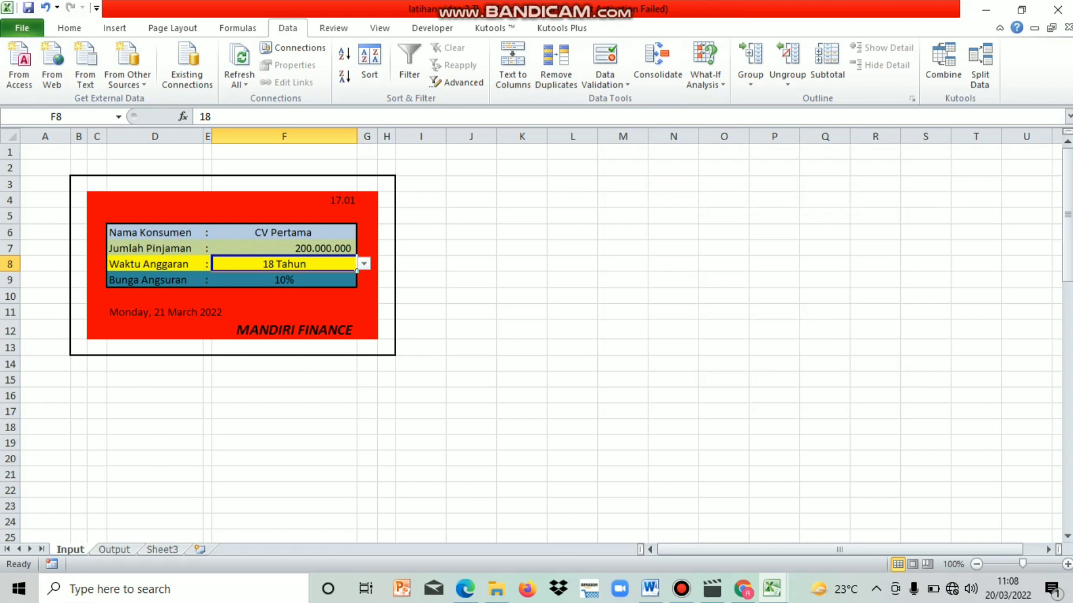
Step: Clear the Nama Konsumen value in cell D2 of the Output sheet
{"action": "key", "text": "ctrl+Page_Down"}
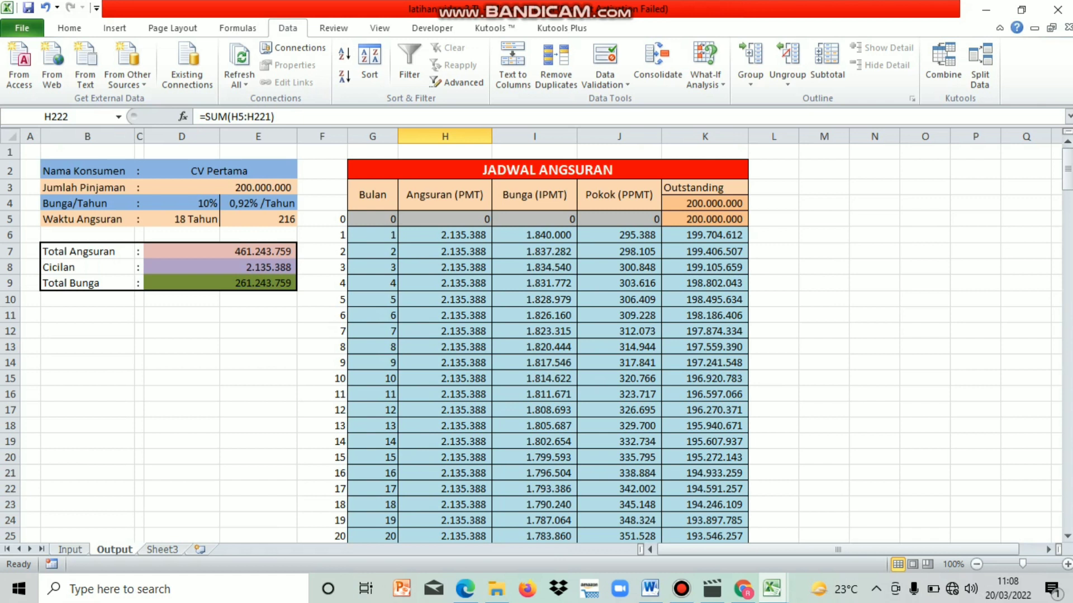
{"action": "left_click", "coordinate": [220, 170]}
{"action": "key", "text": "BackSpace"}
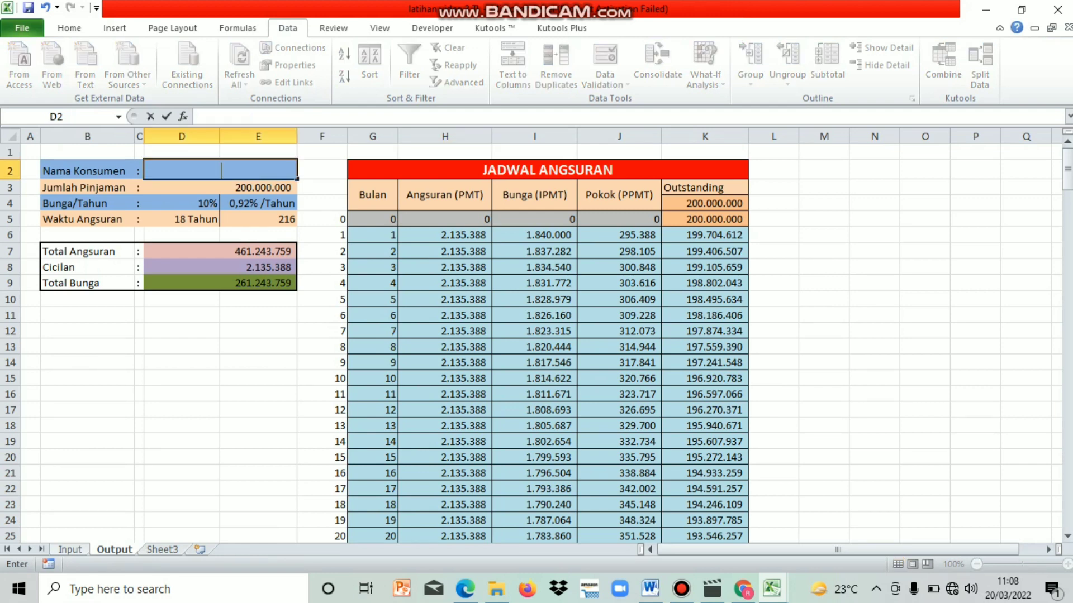
Step: Set Nama Konsumen in cell F6 of the Input sheet to CV MEDIKA
{"action": "left_click", "coordinate": [70, 550]}
{"action": "left_click", "coordinate": [283, 232]}
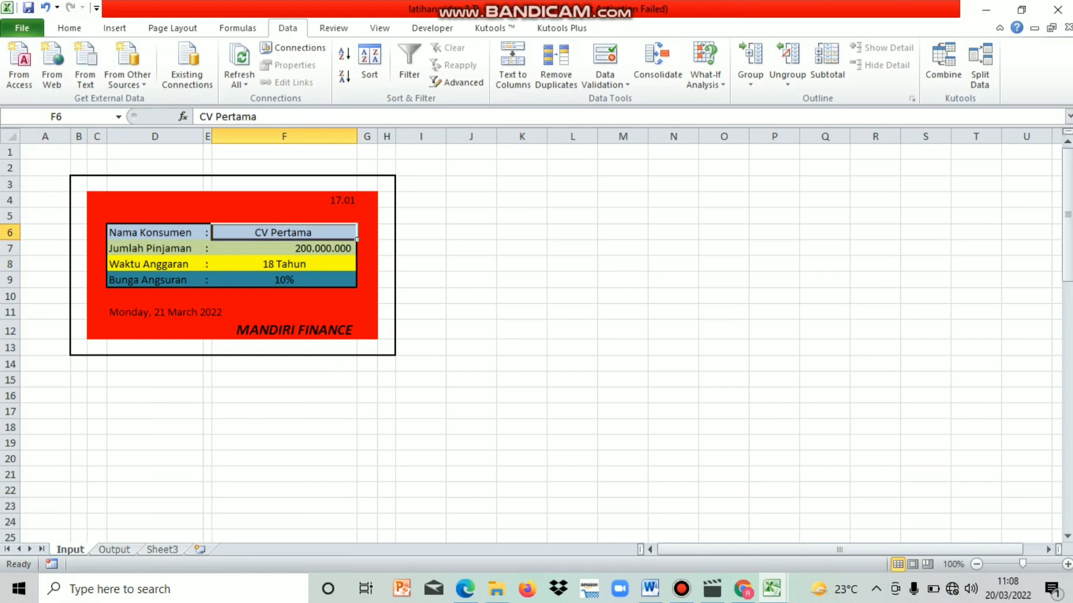
{"action": "key", "text": "BackSpace"}
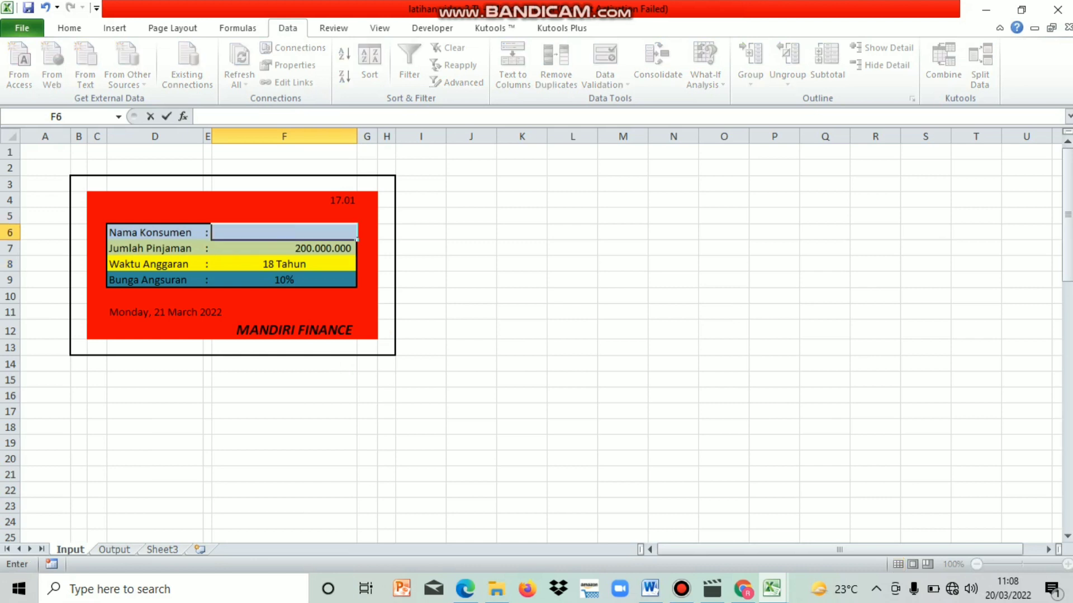
{"action": "key", "text": "Caps_Lock"}
{"action": "type", "text": "CV MEDIKA"}
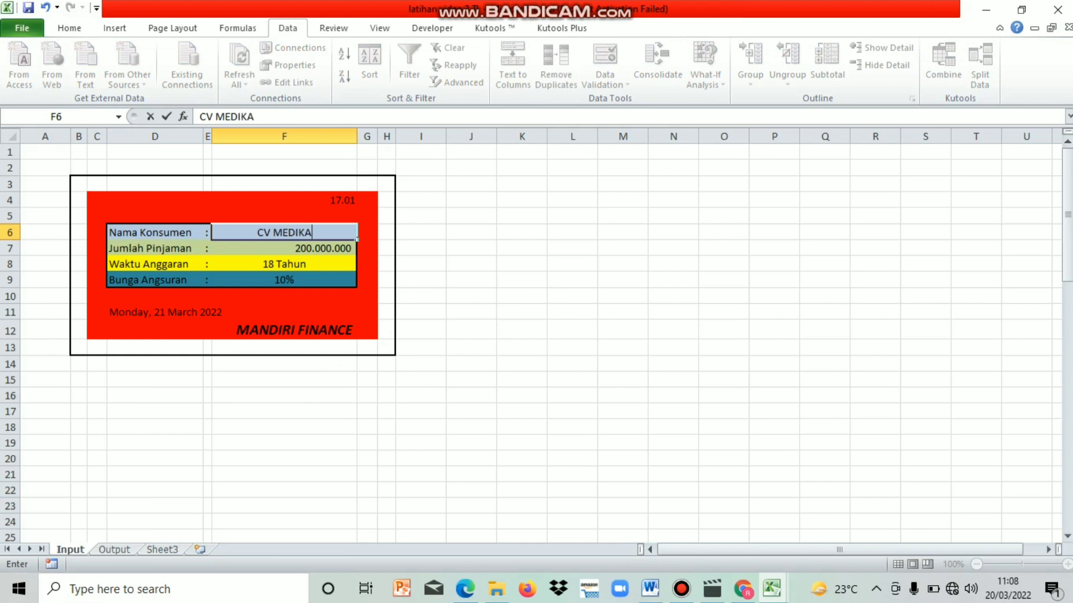
{"action": "key", "text": "Return"}
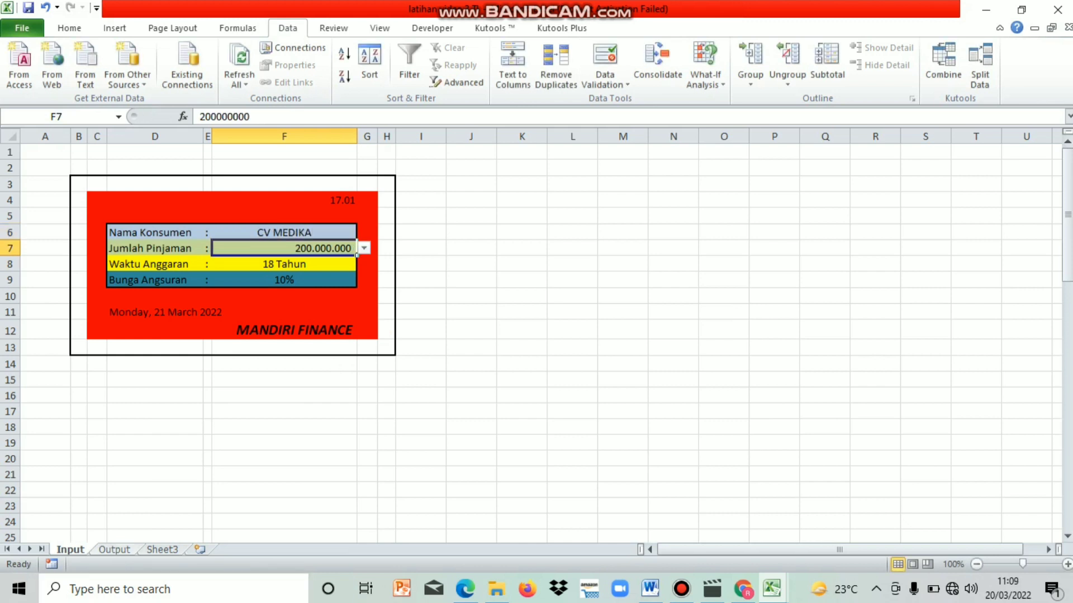
Step: Link the Nama Konsumen cell D2 on the Output sheet to cell F6 of the Input sheet
{"action": "key", "text": "ctrl+Page_Down"}
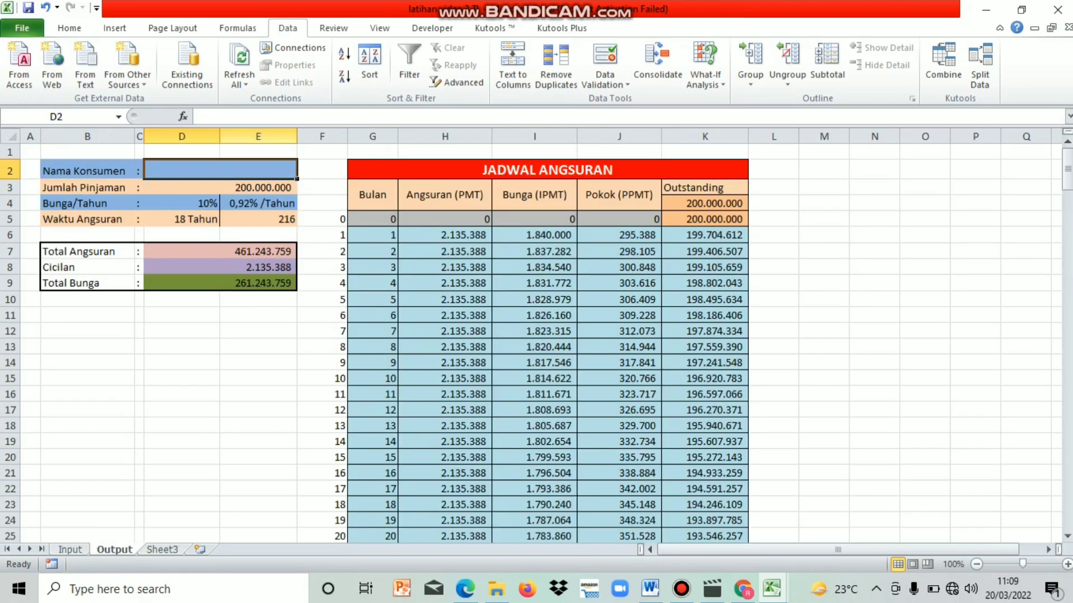
{"action": "type", "text": "="}
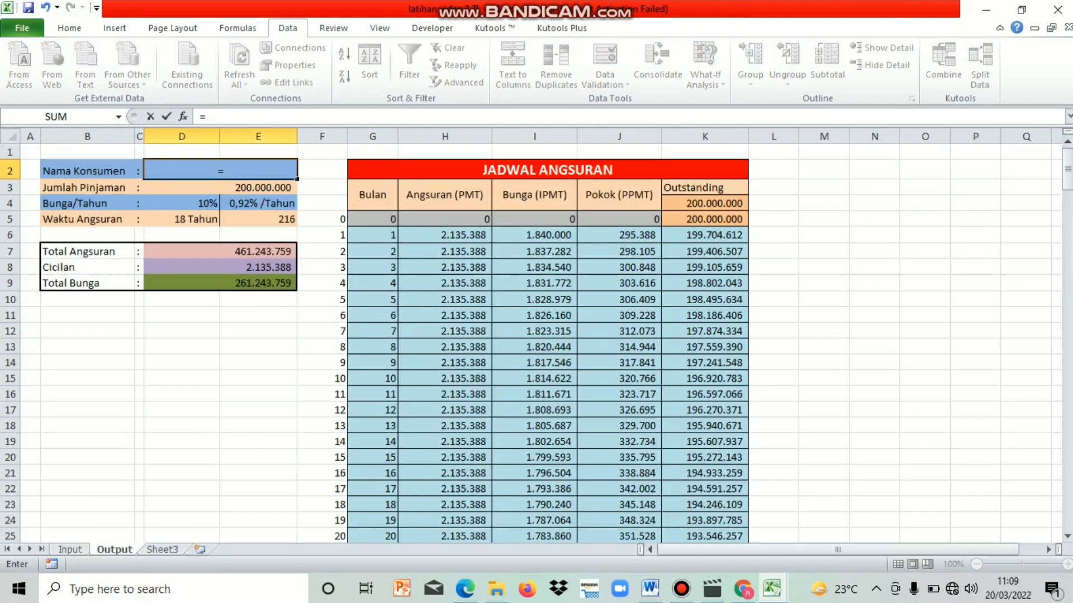
{"action": "key", "text": "ctrl+Page_Up"}
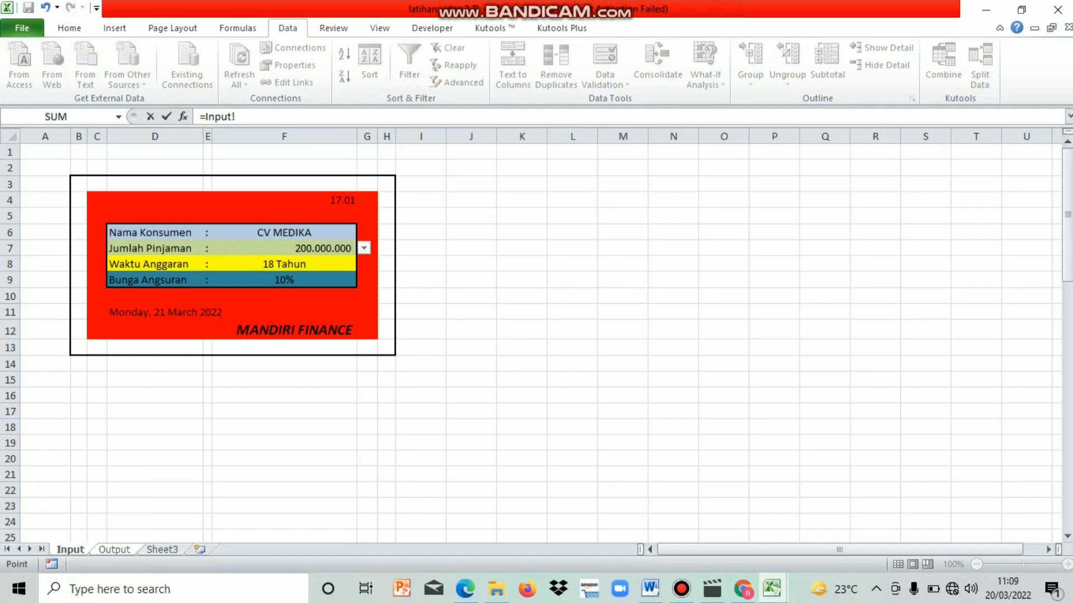
{"action": "left_click", "coordinate": [284, 232]}
{"action": "key", "text": "Return"}
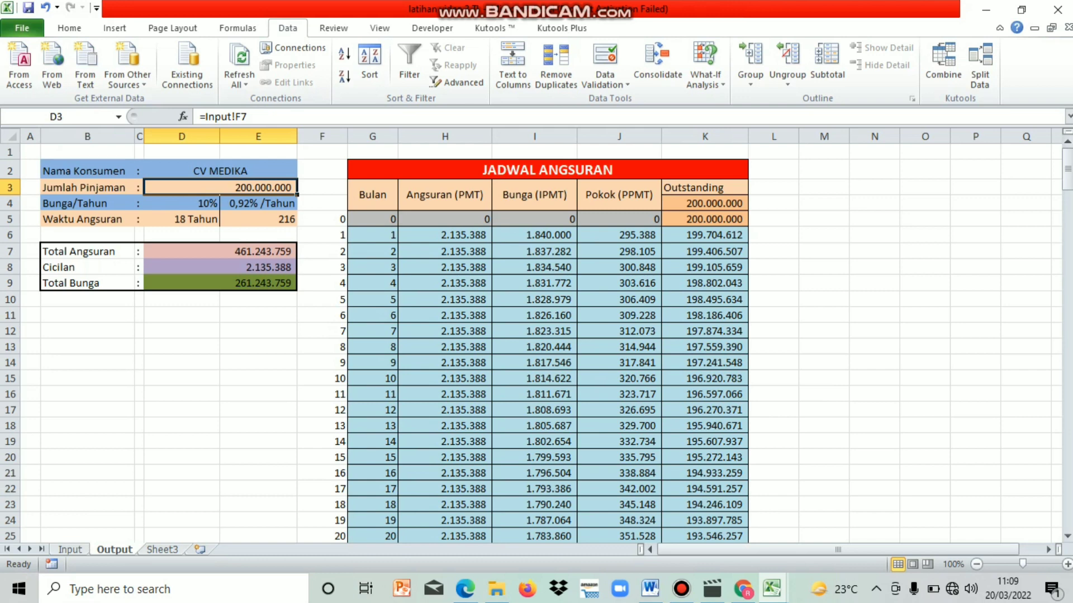
Step: Examine the contents of the Output sheet's loan amount, interest and term cells and trace the loan amount to its source on the Input sheet
{"action": "key", "text": "ctrl+bracketleft"}
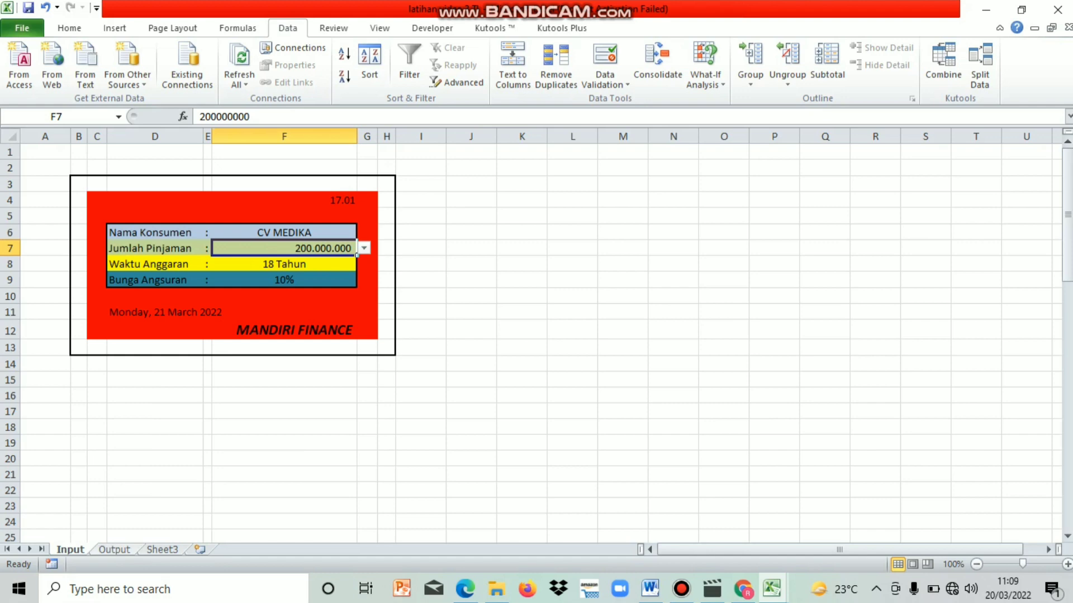
{"action": "key", "text": "ctrl+Page_Down"}
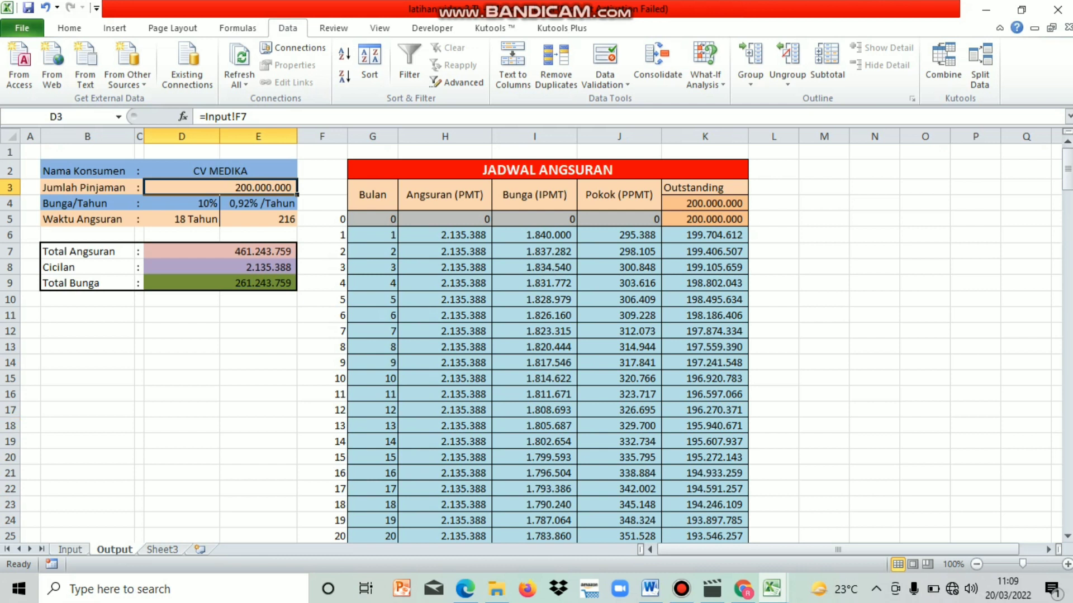
{"action": "left_click", "coordinate": [182, 203]}
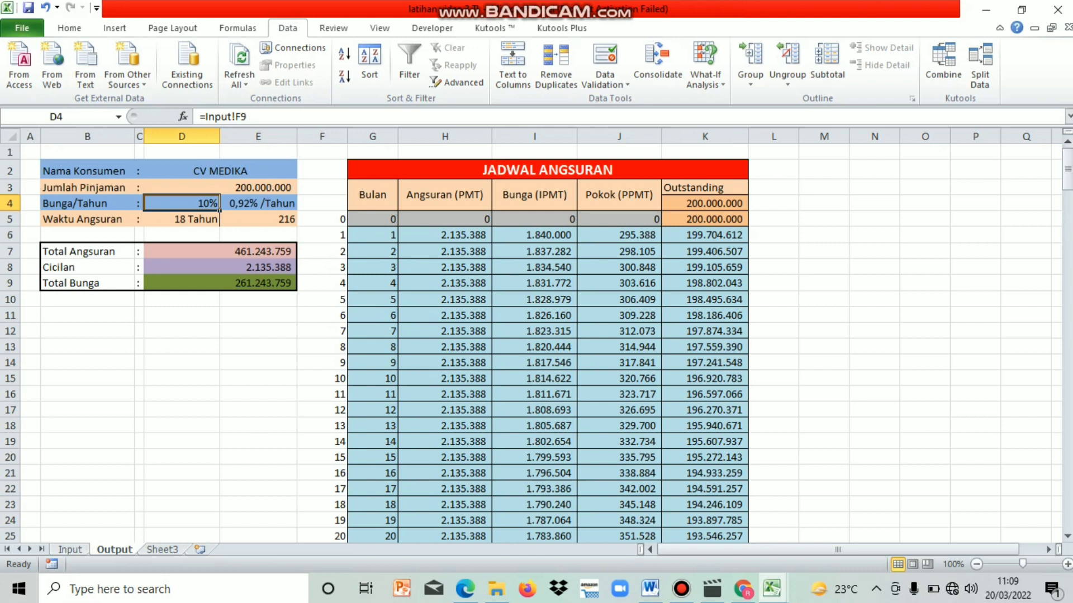
{"action": "left_click", "coordinate": [259, 203]}
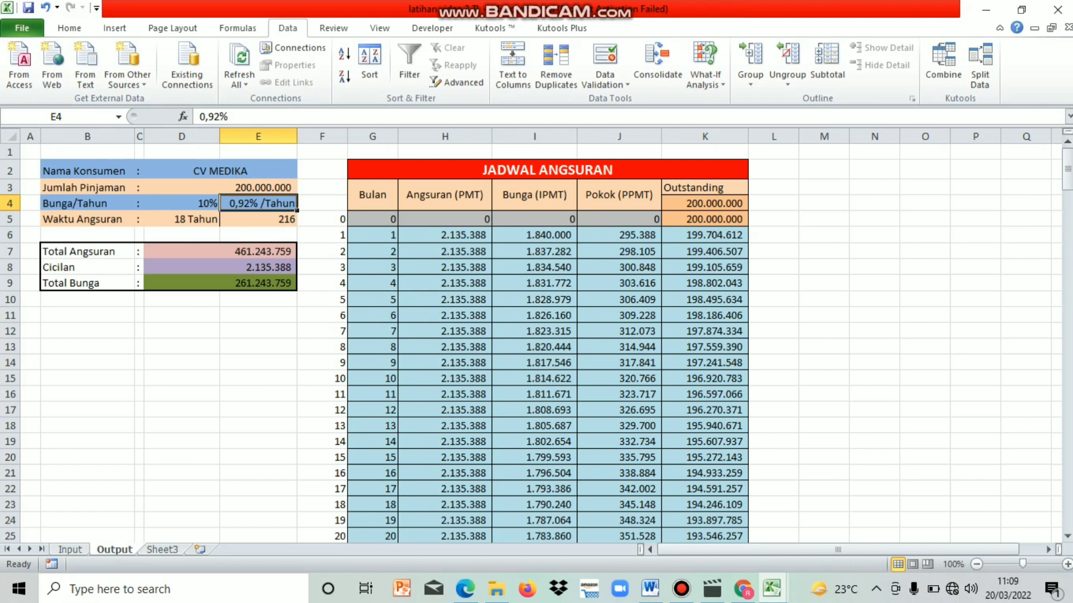
{"action": "left_click", "coordinate": [182, 219]}
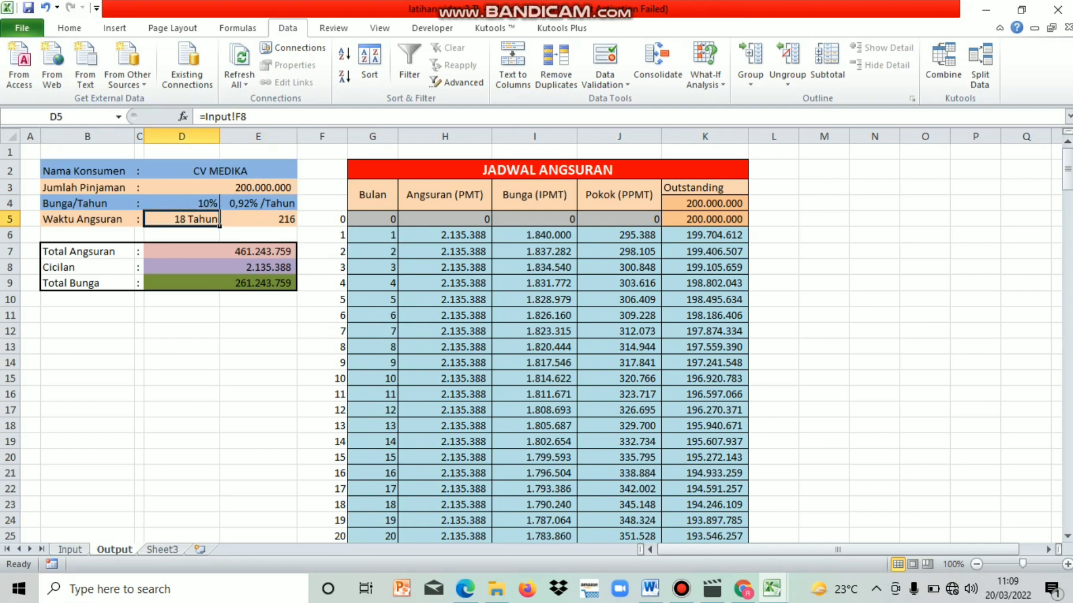
Step: Set Waktu Anggaran in cell F8 of the Input sheet to 12 years and check the Output sheet
{"action": "key", "text": "ctrl+Page_Up"}
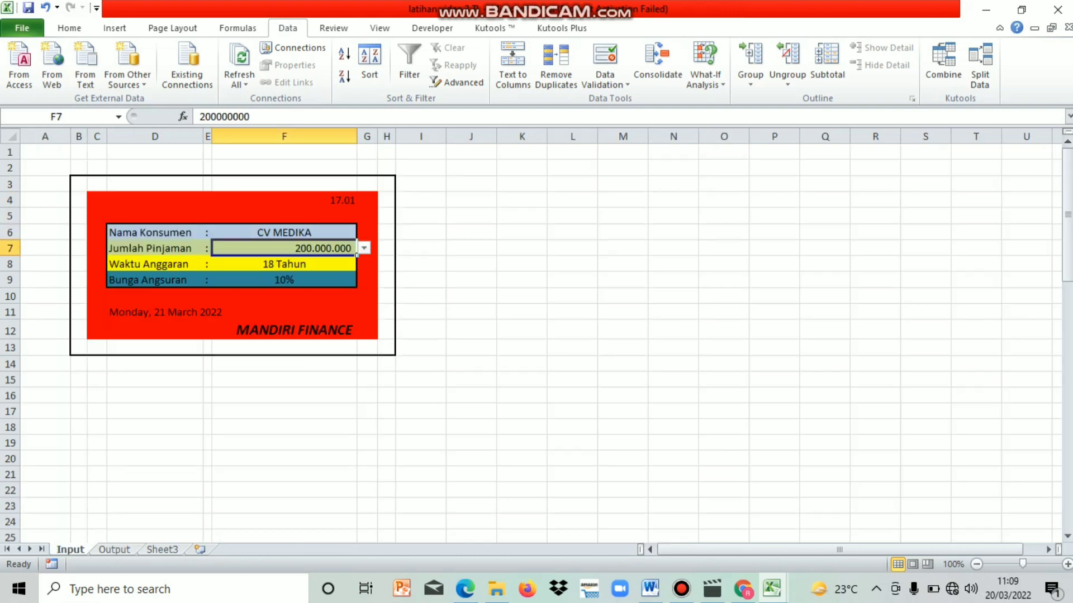
{"action": "left_click_drag", "start_coordinate": [335, 264], "coordinate": [365, 265]}
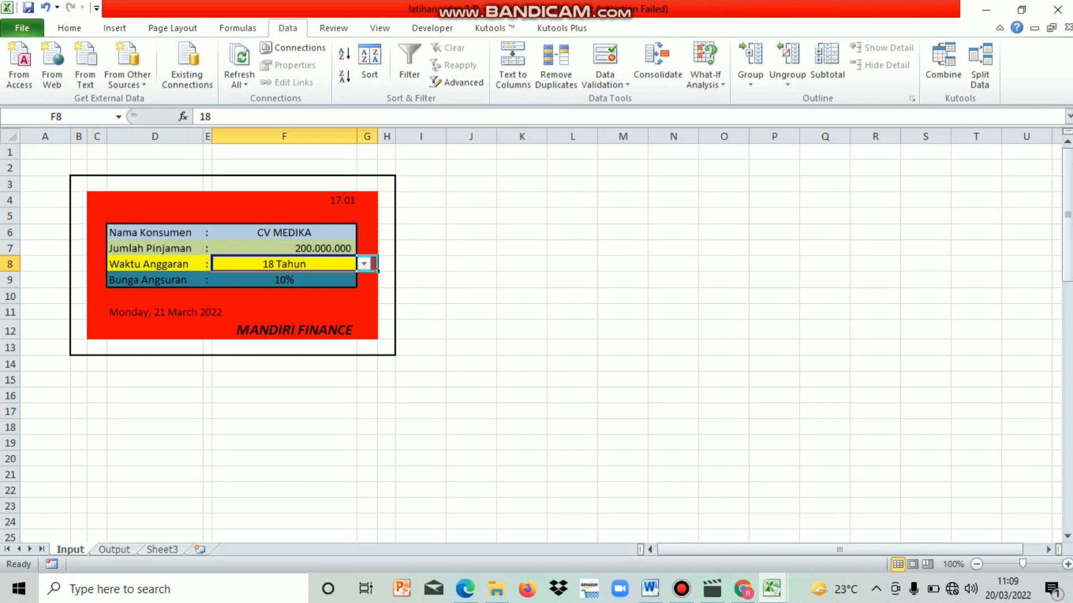
{"action": "left_click", "coordinate": [364, 264]}
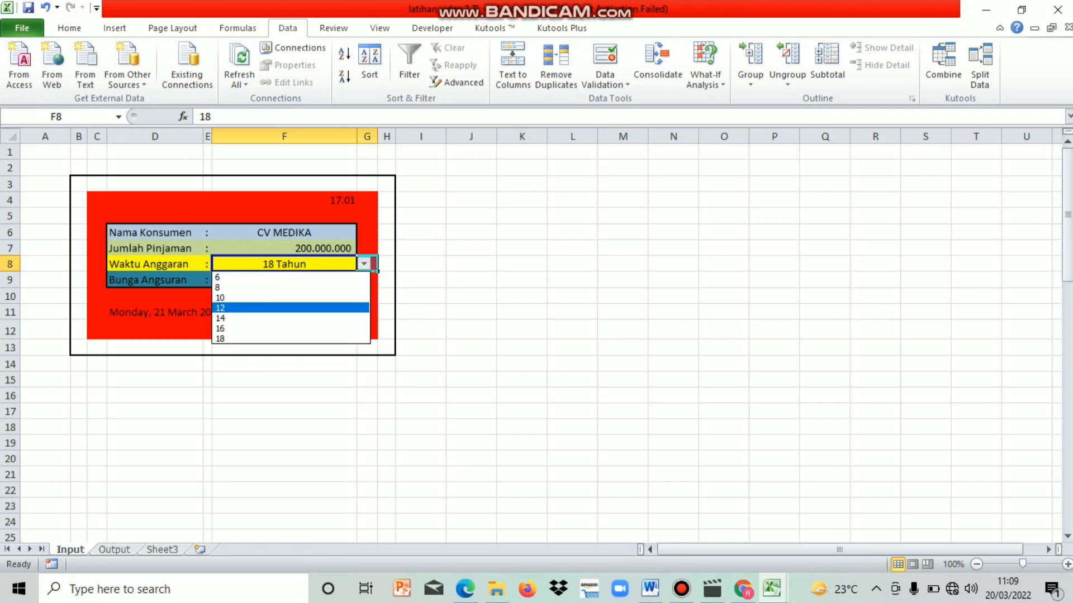
{"action": "key", "text": "Return"}
{"action": "key", "text": "ctrl+Page_Down"}
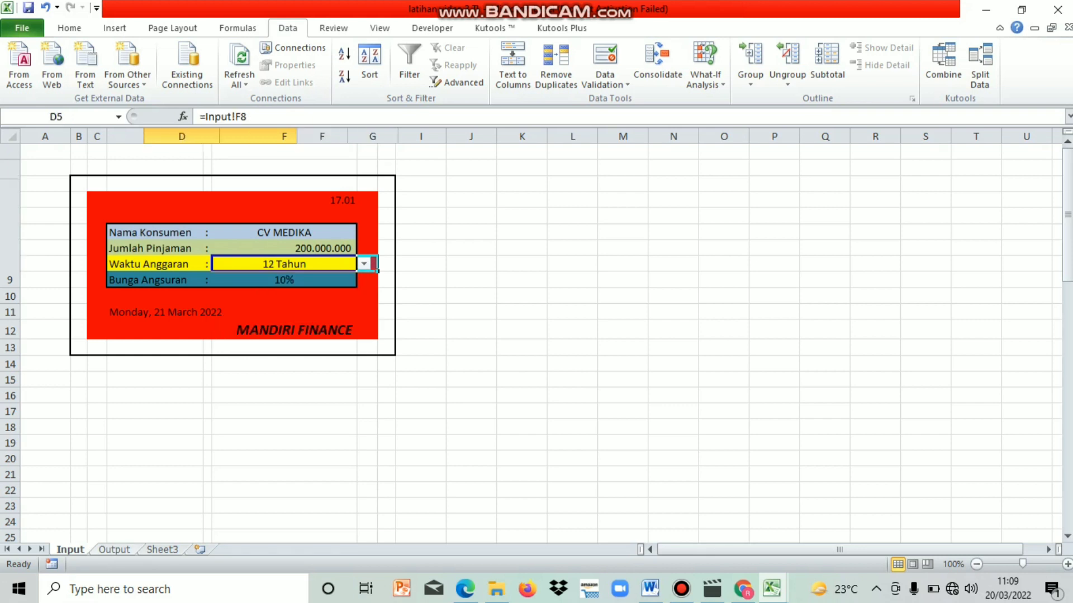
Step: Set Waktu Anggaran in cell F8 of the Input sheet to 18 years
{"action": "key", "text": "ctrl+Page_Up"}
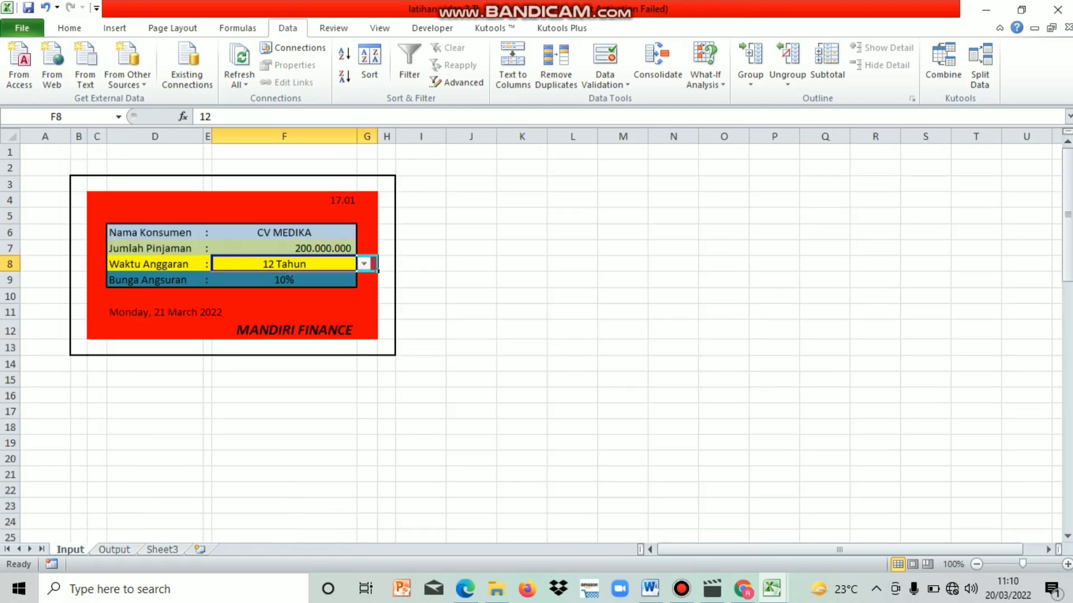
{"action": "left_click", "coordinate": [363, 264]}
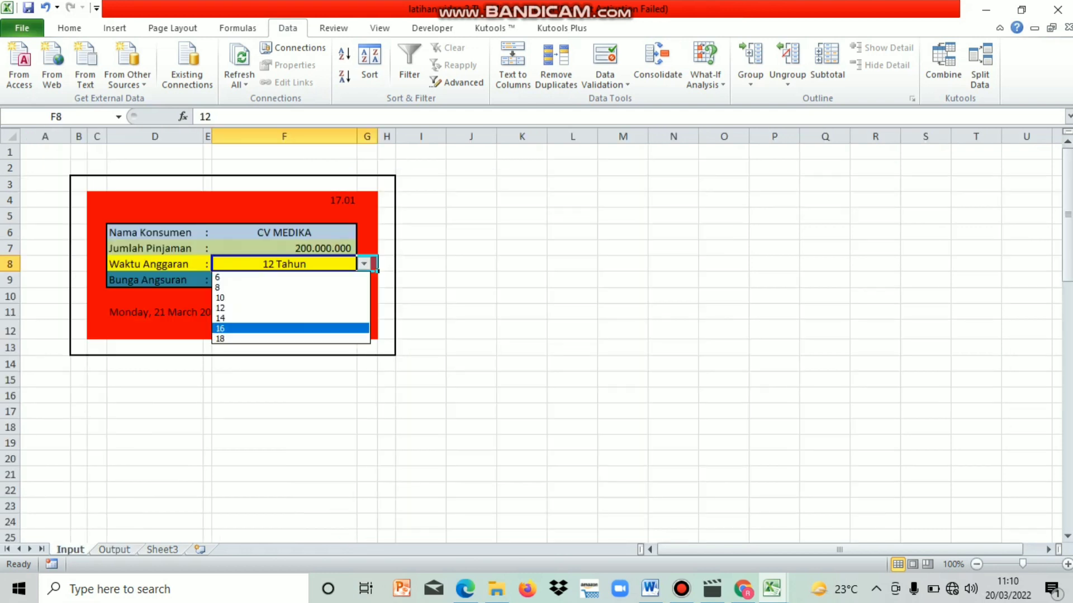
{"action": "left_click", "coordinate": [312, 339]}
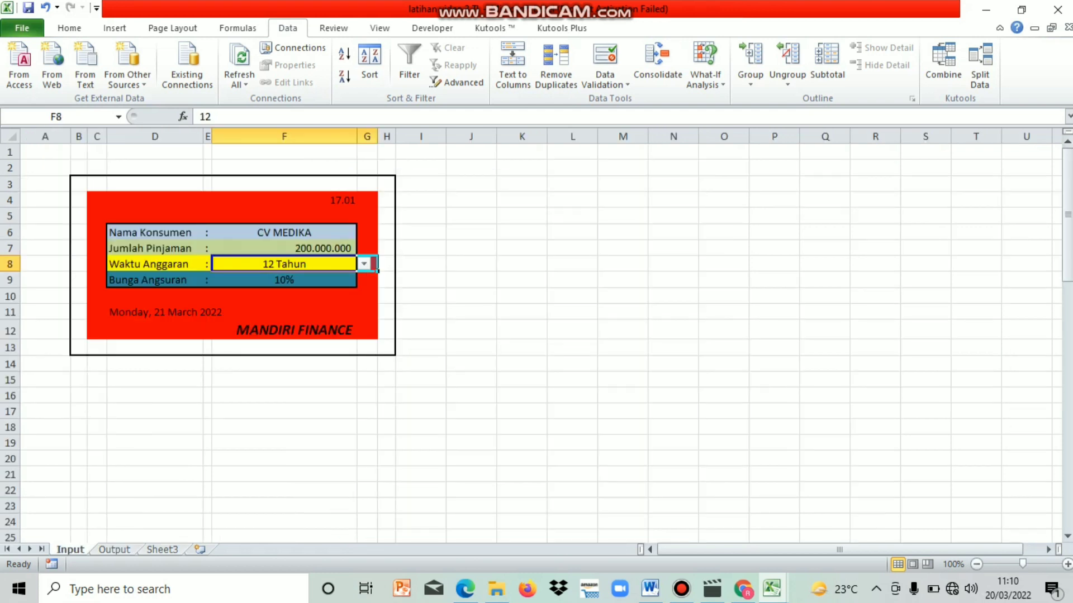
{"action": "left_click", "coordinate": [363, 264]}
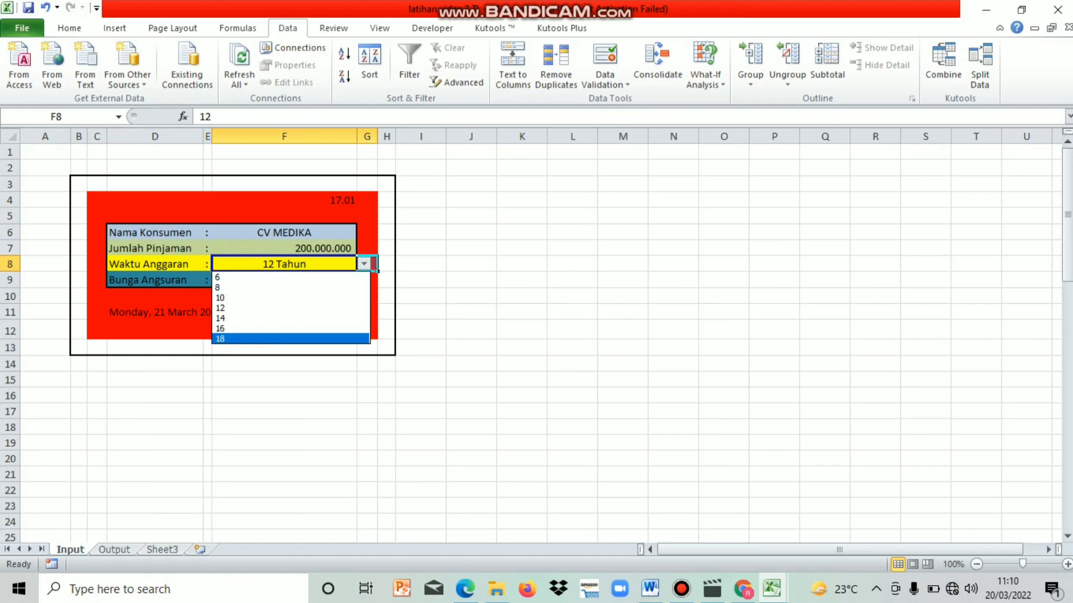
{"action": "key", "text": "Return"}
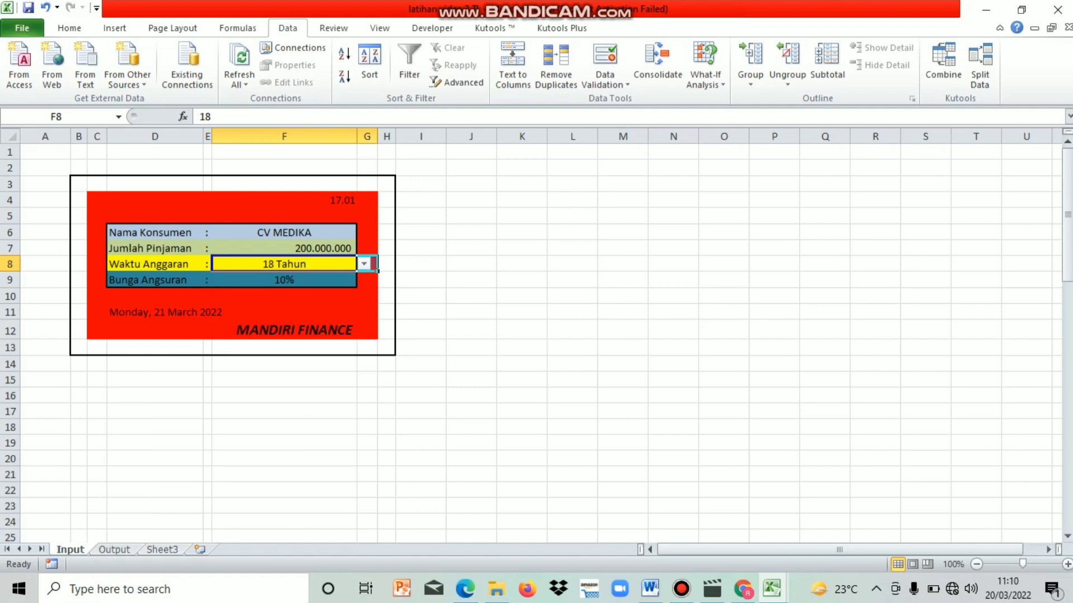
Step: On the Output sheet, recommit the Bulan formula =IF(F6>$E$5;"";F6) in cell G6 and fill it down to G18
{"action": "key", "text": "ctrl+Page_Down"}
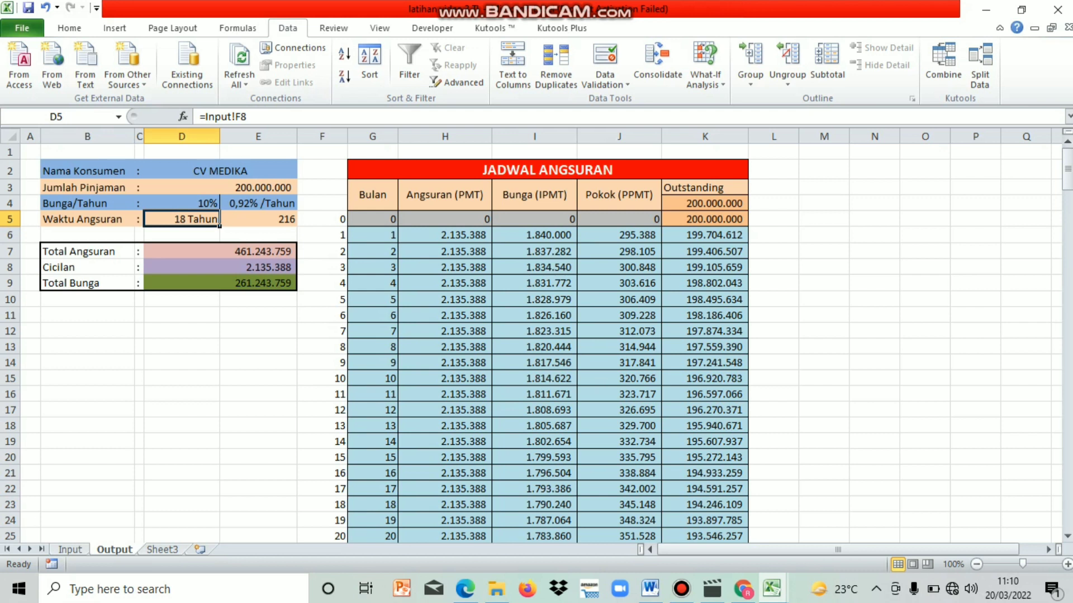
{"action": "left_click", "coordinate": [396, 241]}
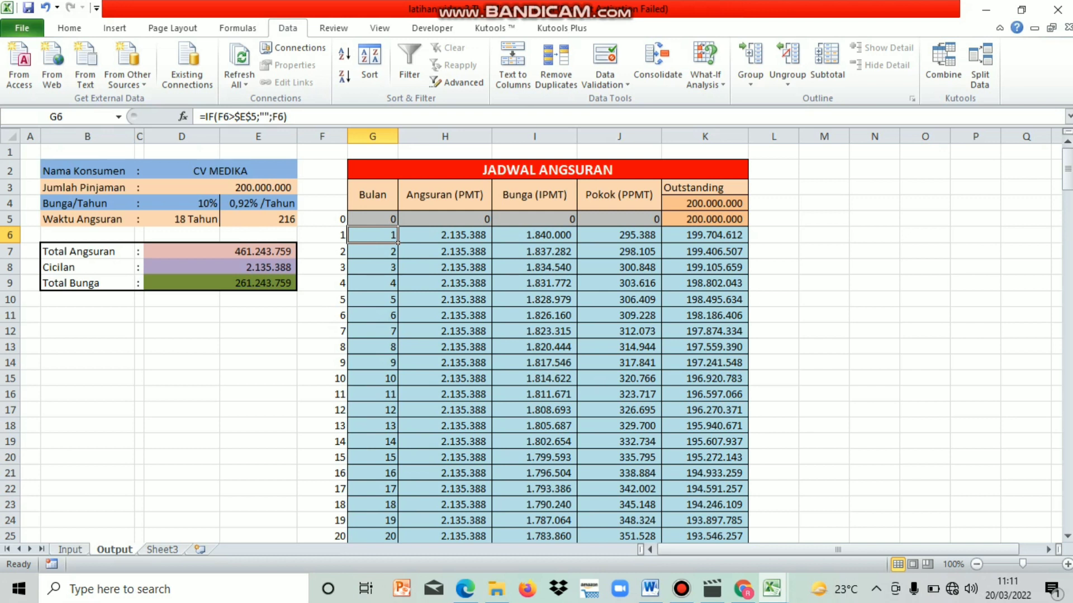
{"action": "key", "text": "F2"}
{"action": "key", "text": "Return"}
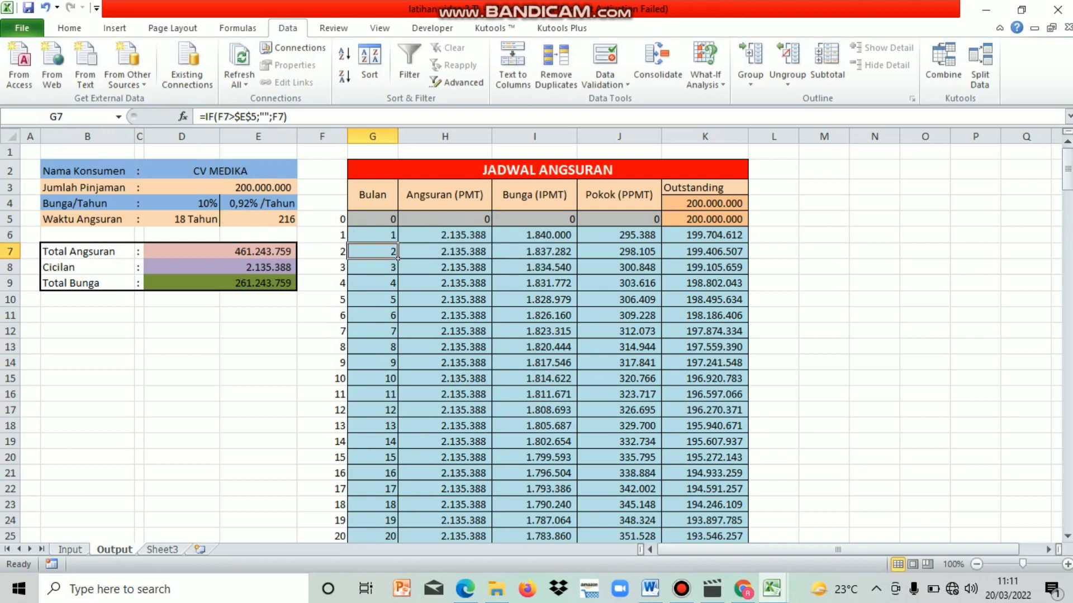
{"action": "key", "text": "Up"}
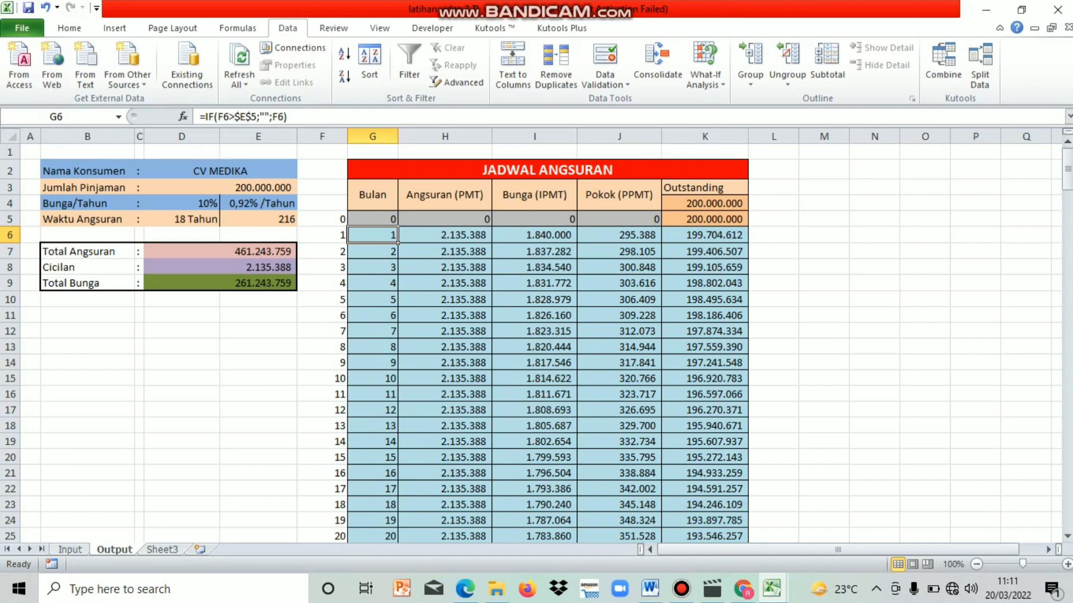
{"action": "left_click_drag", "start_coordinate": [398, 242], "coordinate": [398, 433]}
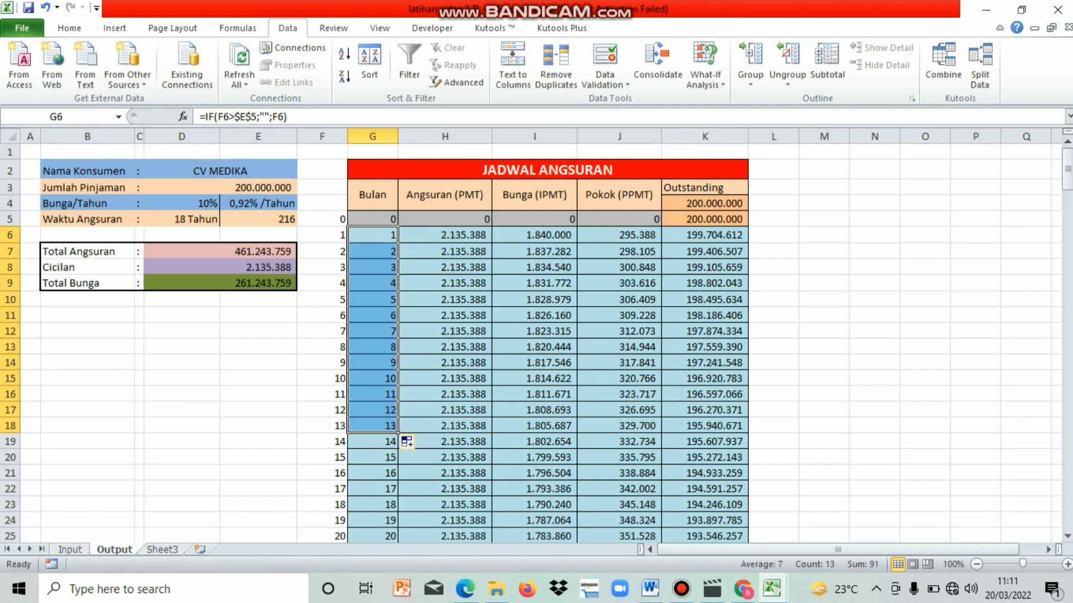
{"action": "left_click", "coordinate": [445, 489]}
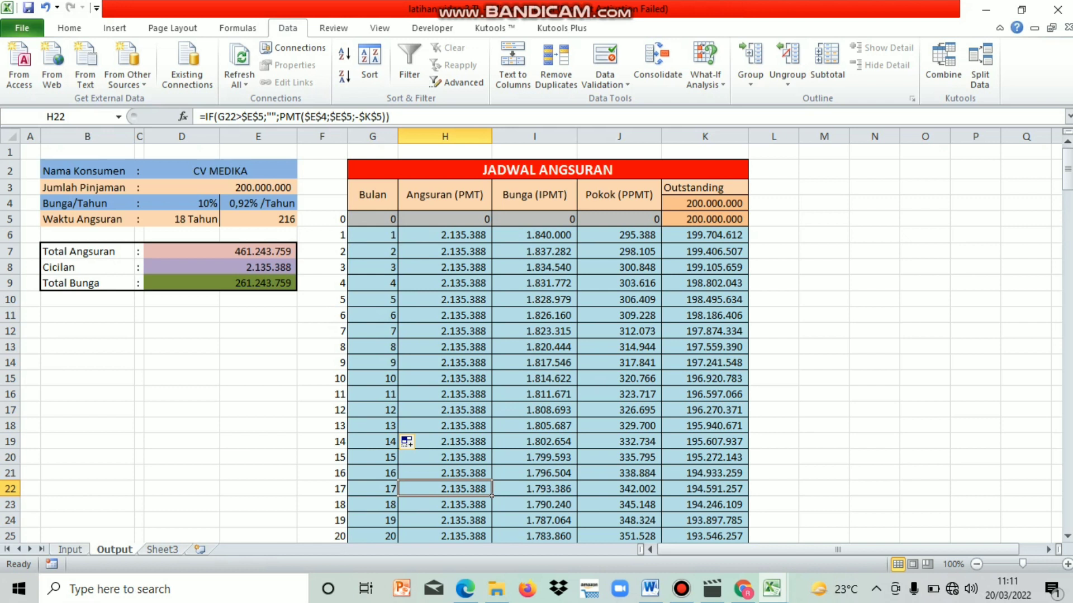
Step: Examine the PMT formula in cell H6 of the Angsuran (PMT) column and the cells it references
{"action": "left_click", "coordinate": [445, 235]}
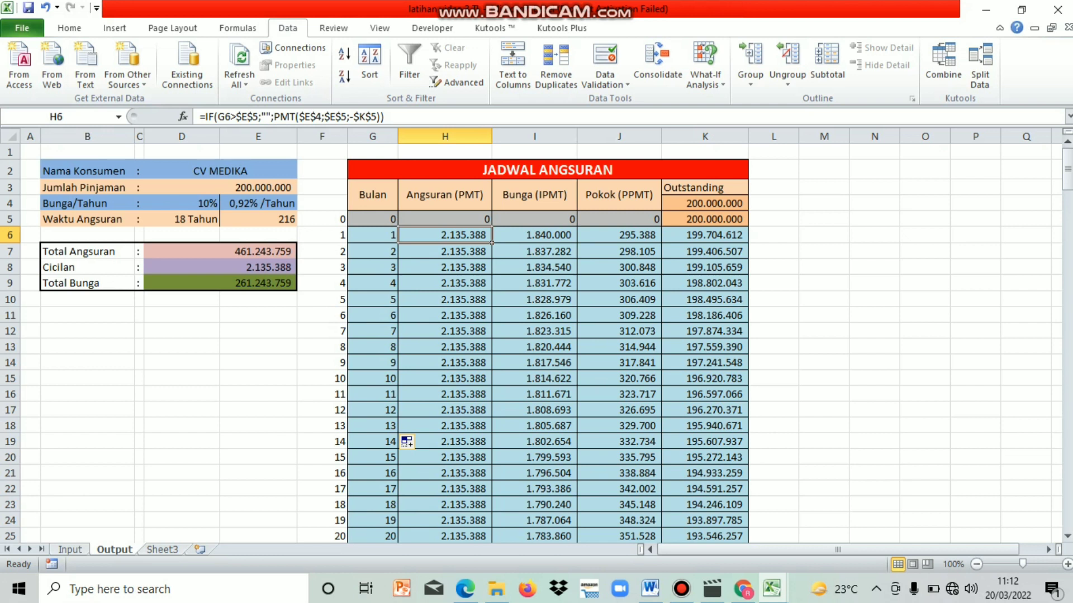
{"action": "key", "text": "F2"}
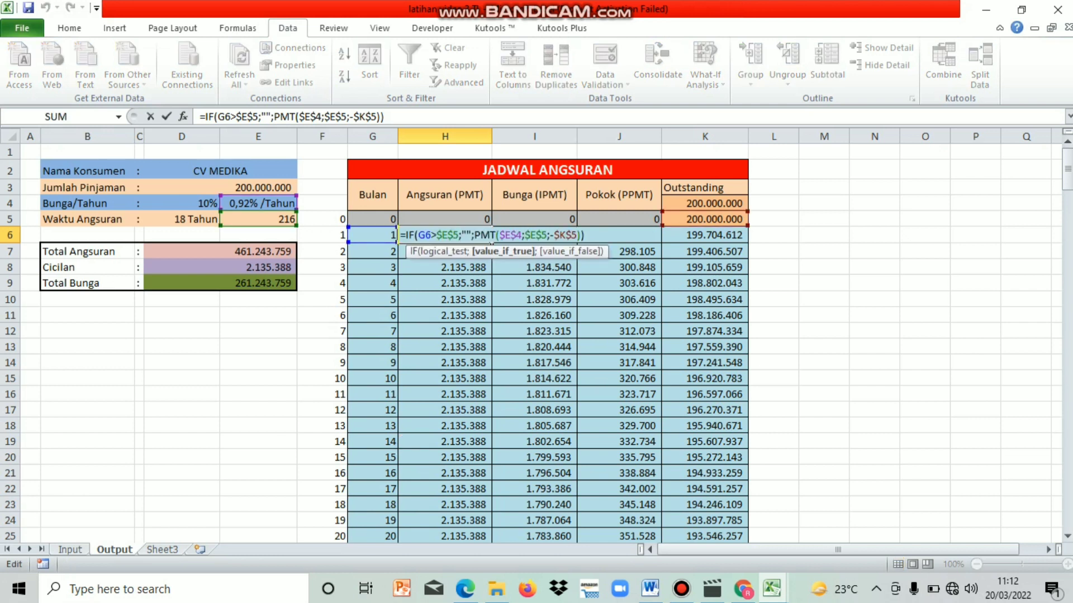
{"action": "key", "text": "Return"}
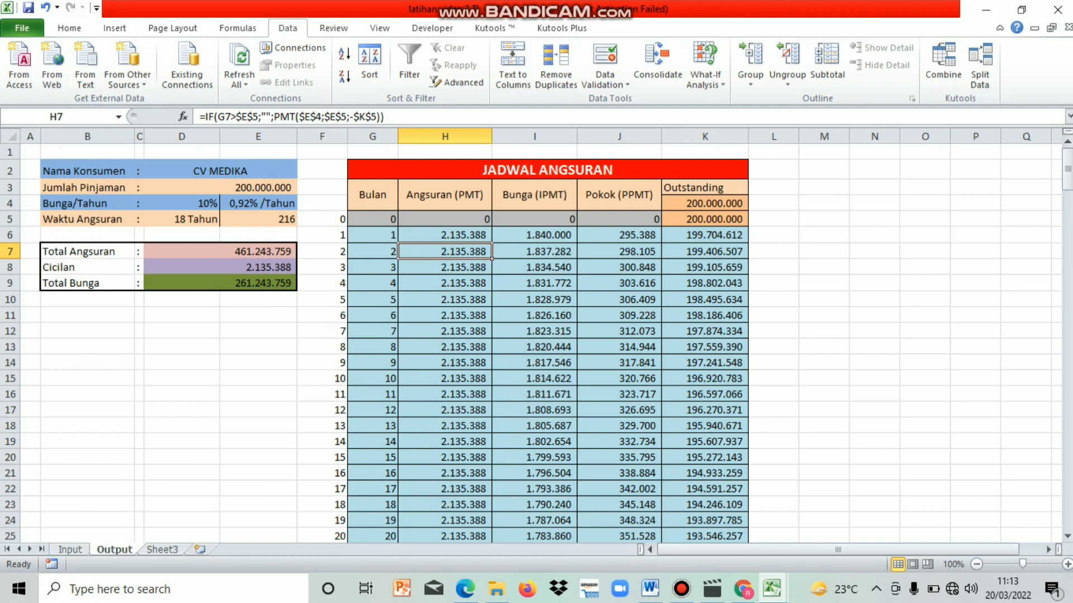
{"action": "key", "text": "Up"}
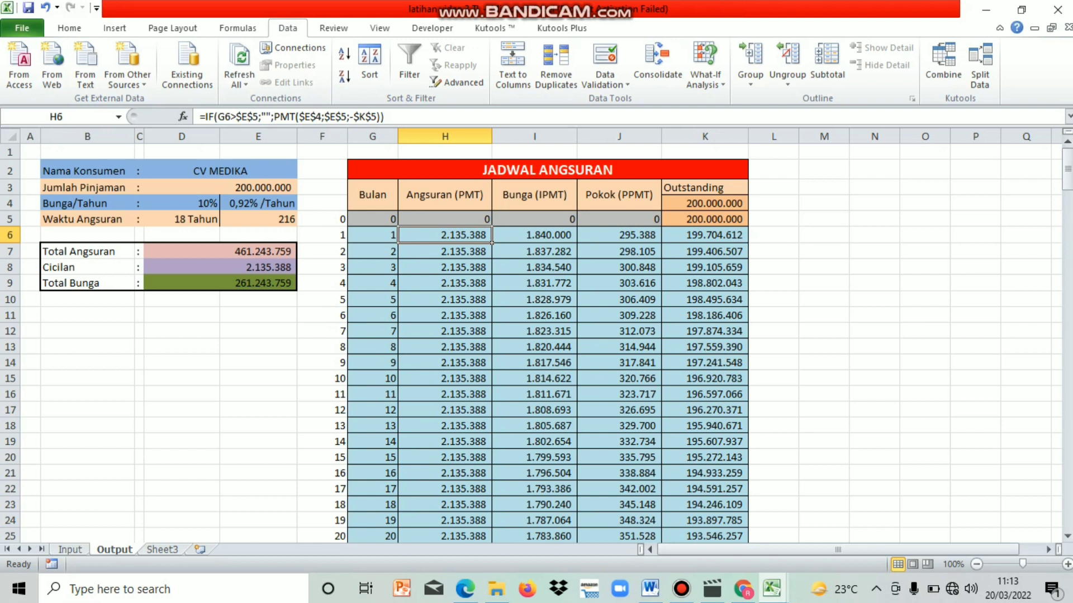
Step: Recommit the formula =IF(G6>$E$5;"";IPMT($E$4;G6;$E$5;-$K$4)) in cell I6 and fill it down the Bunga column to I221
{"action": "left_click", "coordinate": [534, 235]}
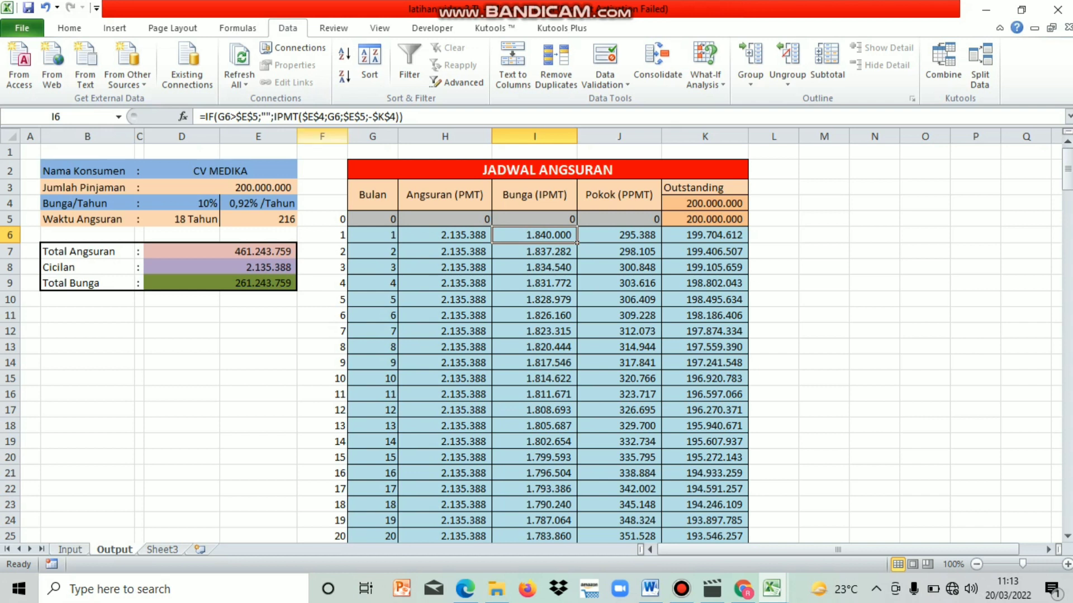
{"action": "key", "text": "F2"}
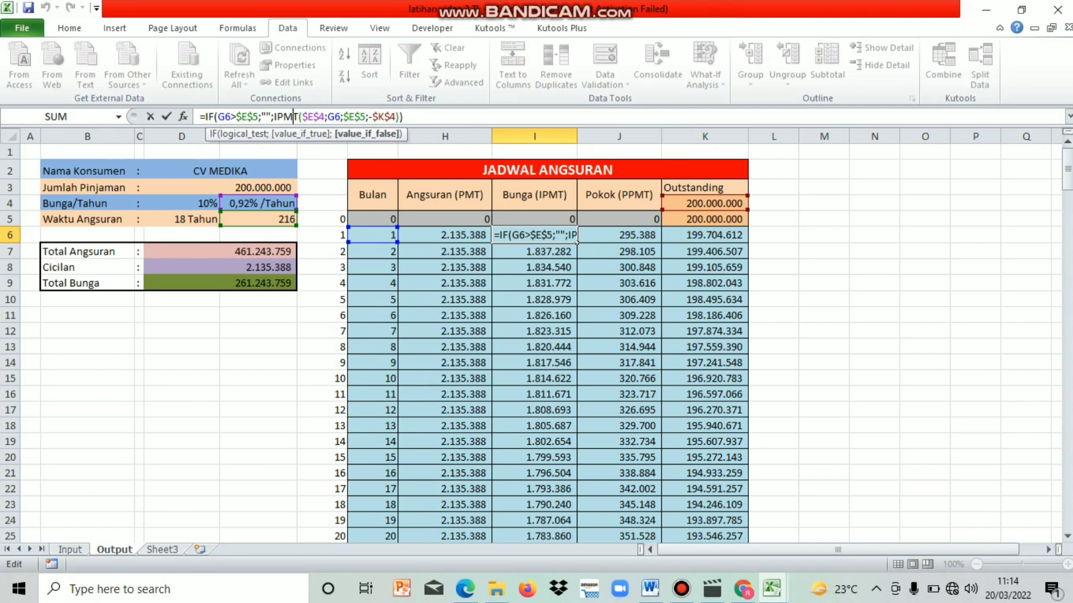
{"action": "key", "text": "ctrl+Return"}
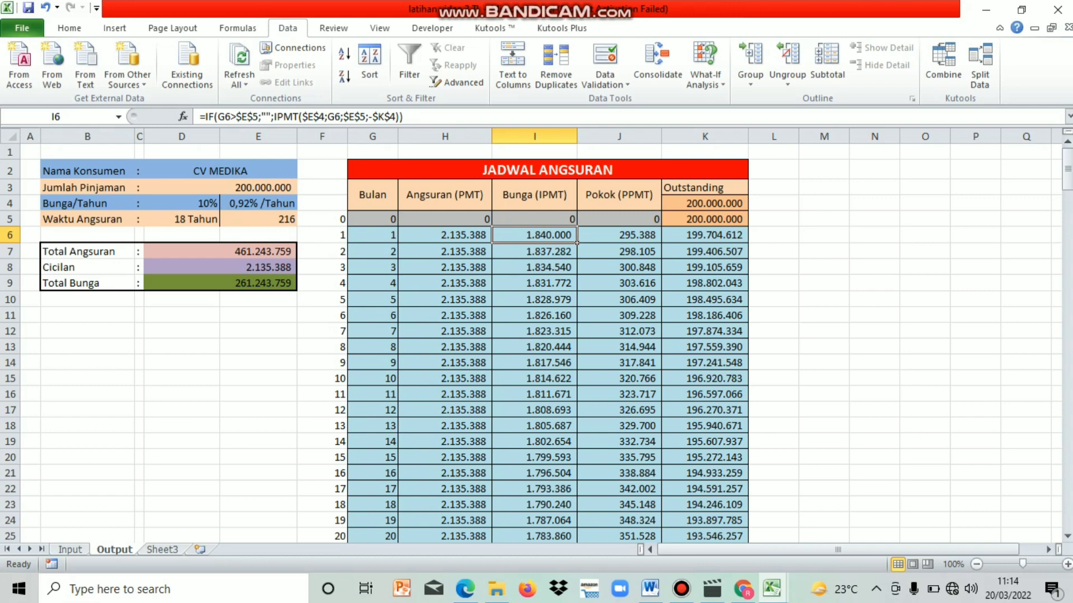
{"action": "left_click_drag", "start_coordinate": [577, 243], "coordinate": [570, 495]}
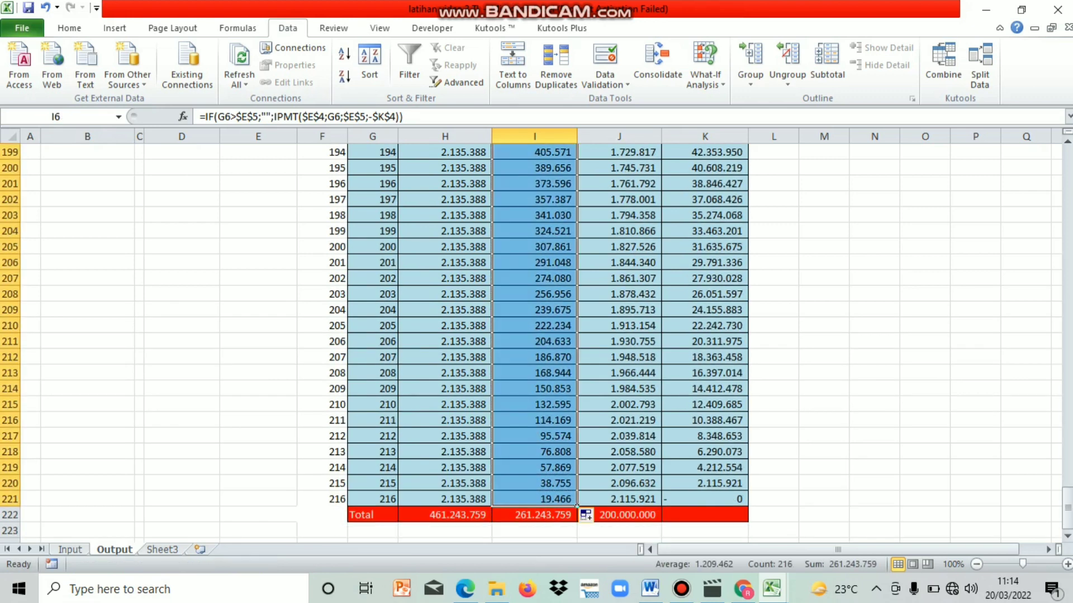
{"action": "left_click", "coordinate": [574, 484]}
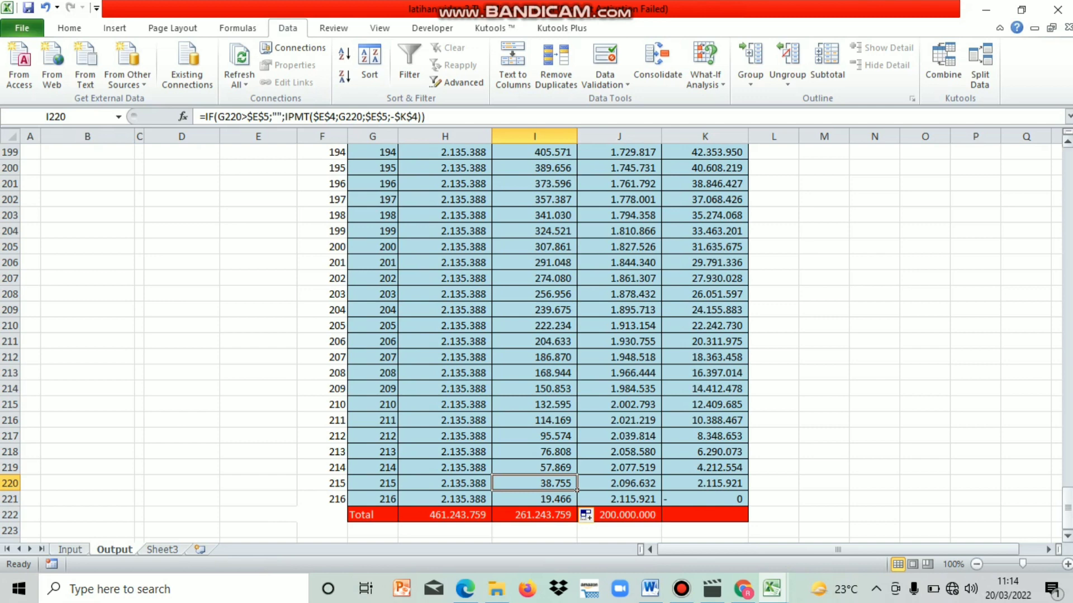
{"action": "left_click_drag", "start_coordinate": [1067, 509], "coordinate": [1067, 162]}
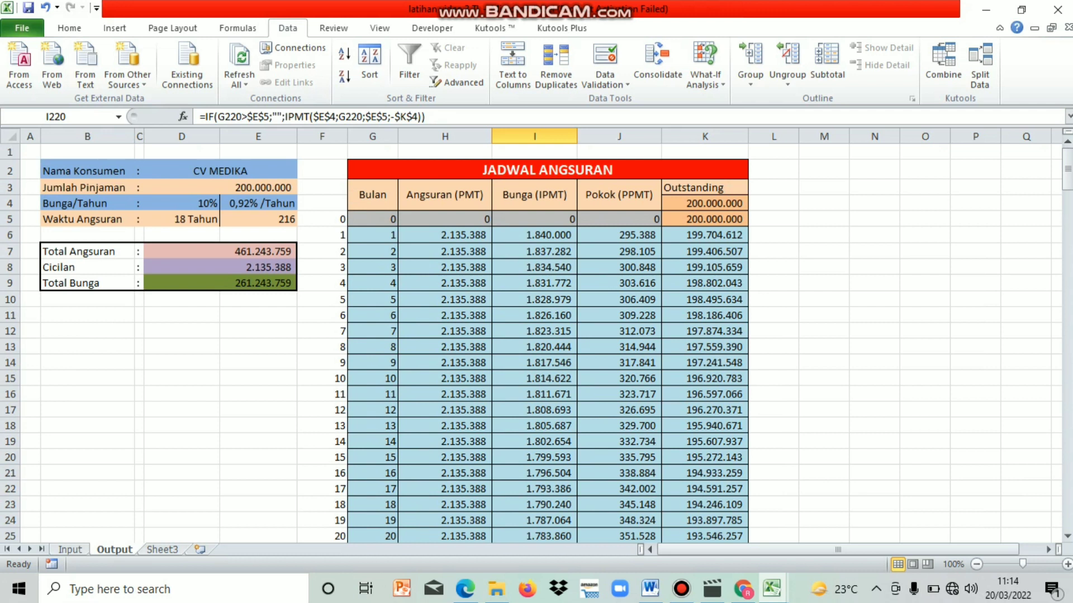
Step: Recommit the formula =IF(G6>$E$5;"";PPMT($E$4;G6;$E$5;-$K$4)) in cell J6 and fill it down the Pokok column to J183
{"action": "left_click", "coordinate": [619, 235]}
{"action": "double_click", "coordinate": [661, 243]}
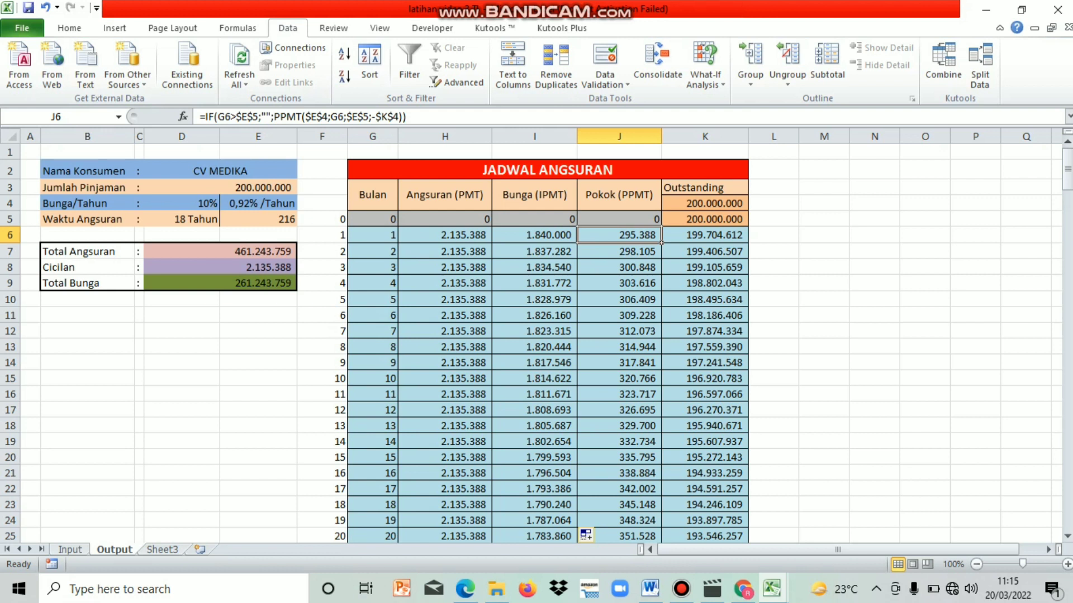
{"action": "key", "text": "F2"}
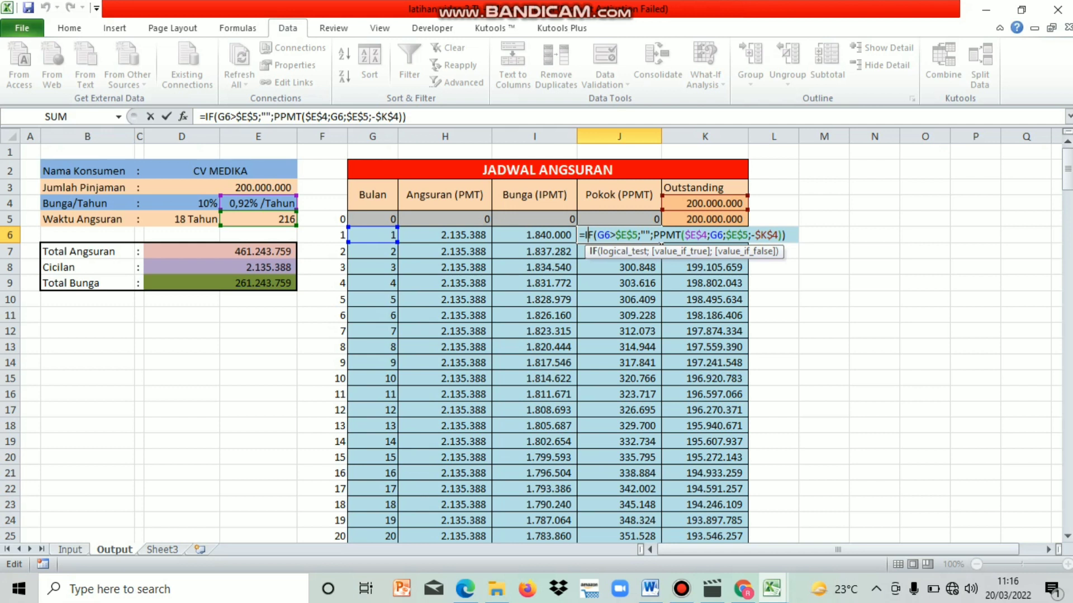
{"action": "key", "text": "Return"}
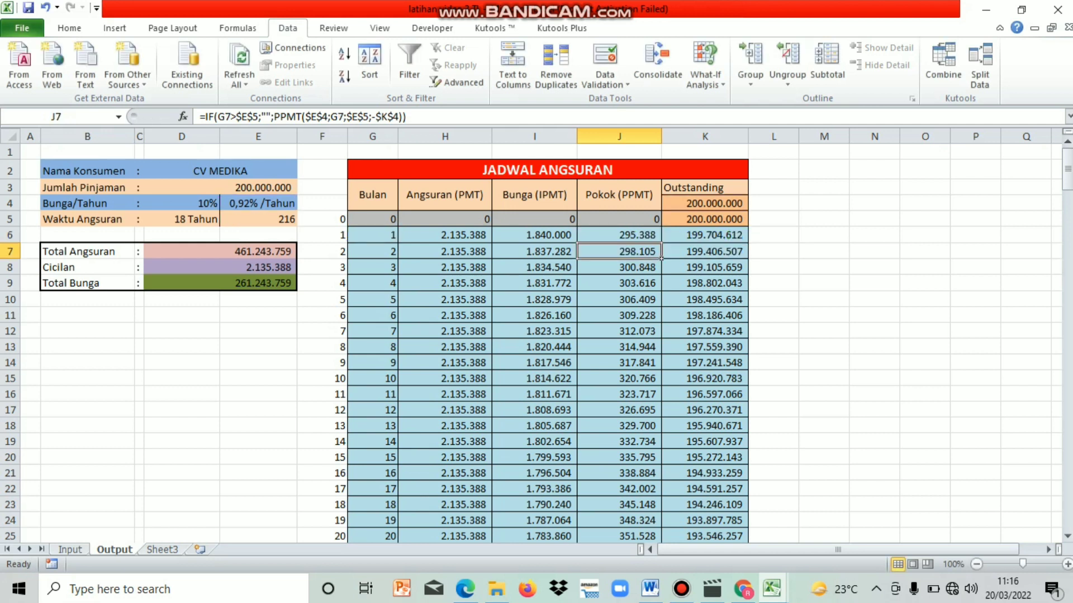
{"action": "left_click", "coordinate": [619, 235]}
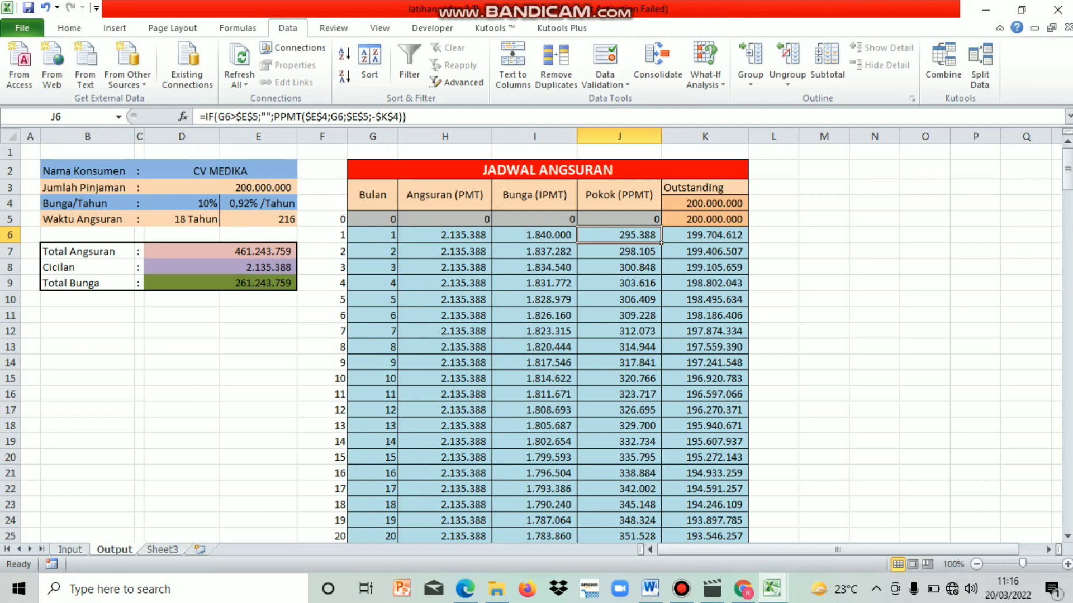
{"action": "left_click_drag", "start_coordinate": [661, 243], "coordinate": [661, 501]}
{"action": "left_click", "coordinate": [874, 436]}
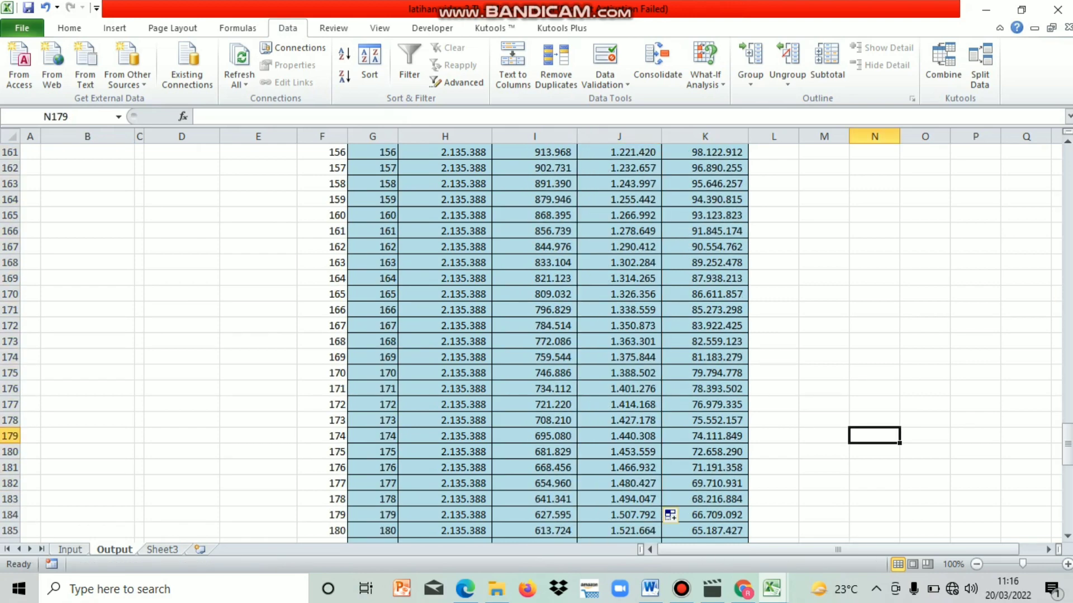
{"action": "left_click_drag", "start_coordinate": [1067, 445], "coordinate": [1067, 162]}
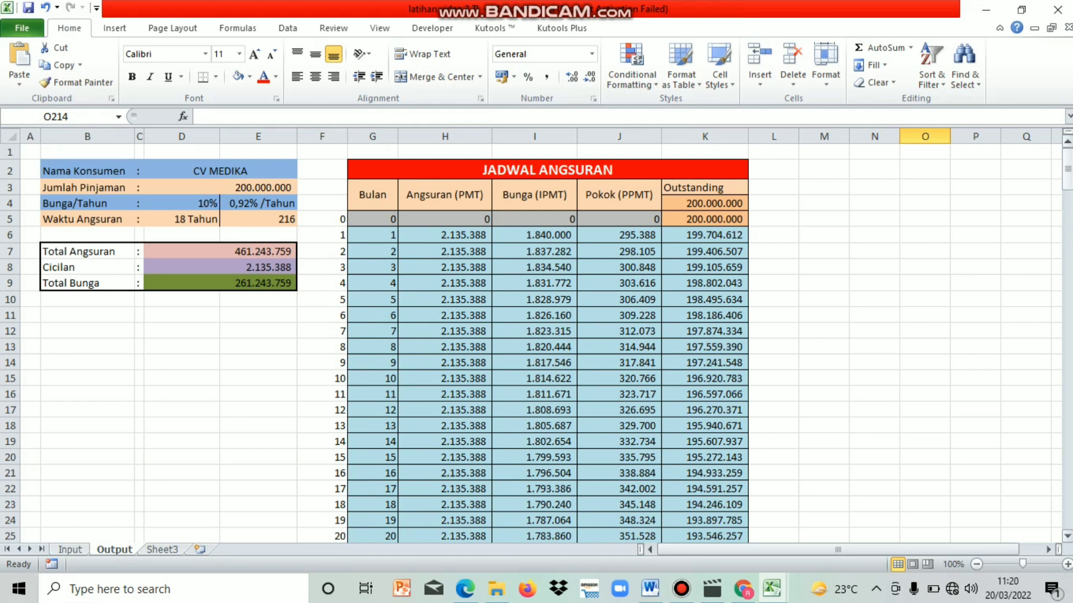
Step: Fill the Total row's formula =SUM(H5:H221) from cell H222 across to J222
{"action": "left_click_drag", "start_coordinate": [1067, 167], "coordinate": [1067, 508]}
{"action": "left_click", "coordinate": [445, 531]}
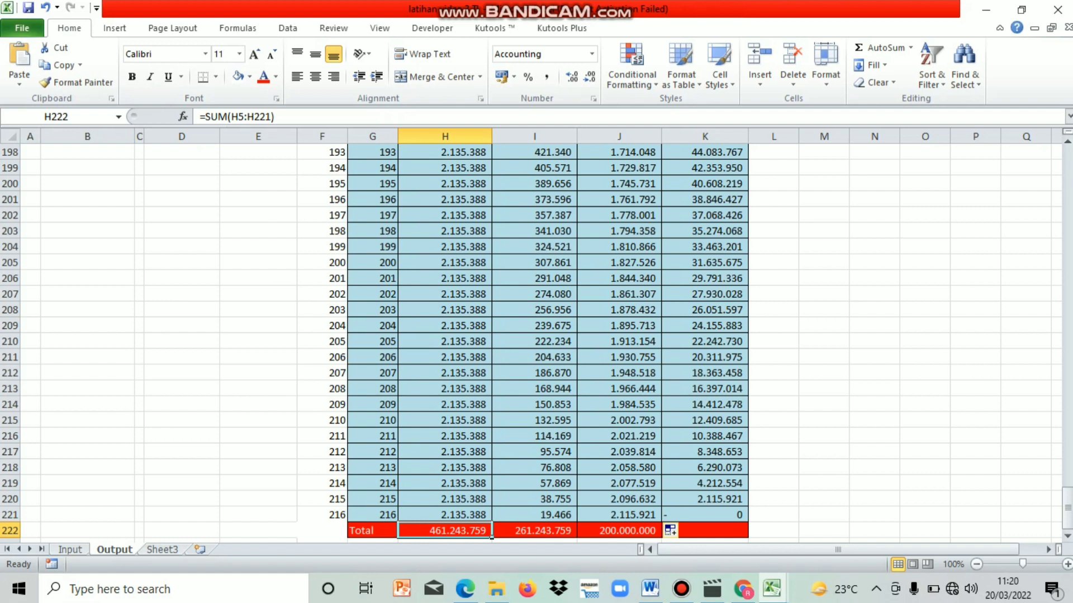
{"action": "left_click_drag", "start_coordinate": [492, 537], "coordinate": [661, 538]}
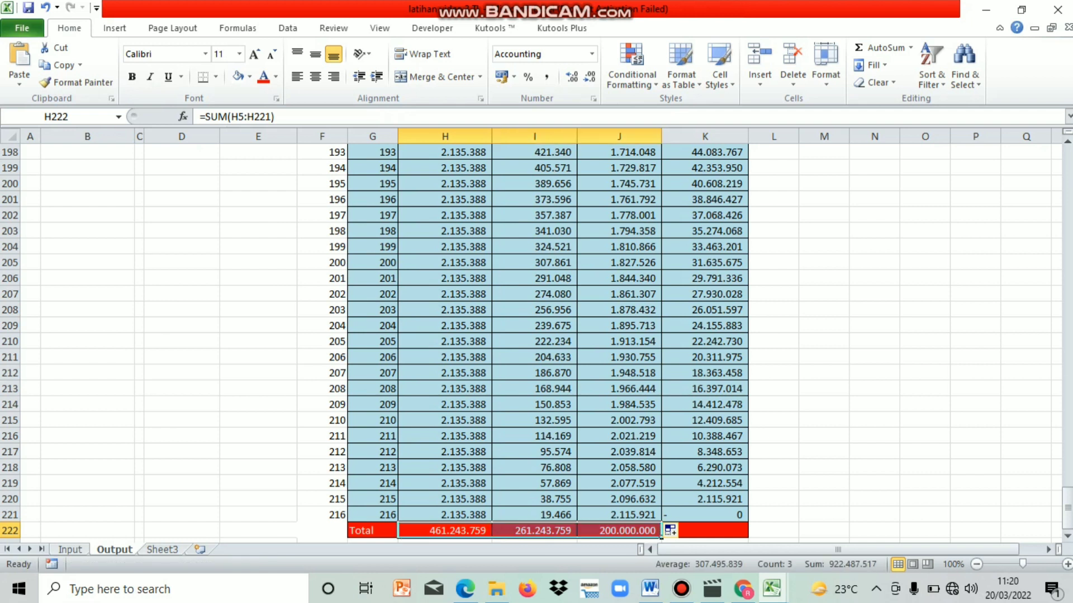
{"action": "left_click", "coordinate": [975, 420]}
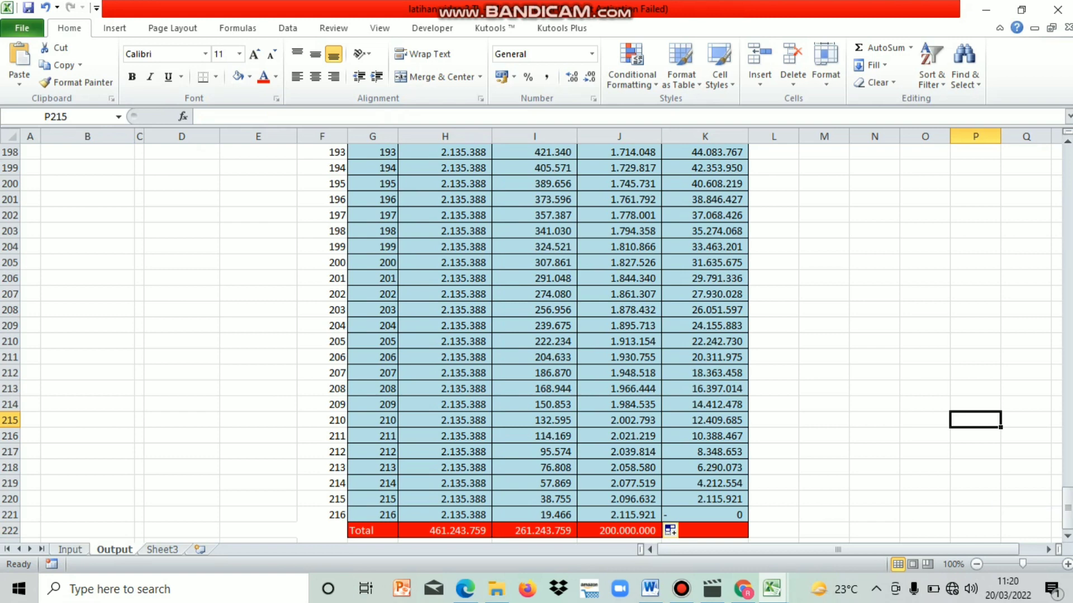
Step: Link the Total Angsuran cell D7 to the Angsuran column's total with the formula =H222
{"action": "left_click_drag", "start_coordinate": [1067, 508], "coordinate": [1067, 177]}
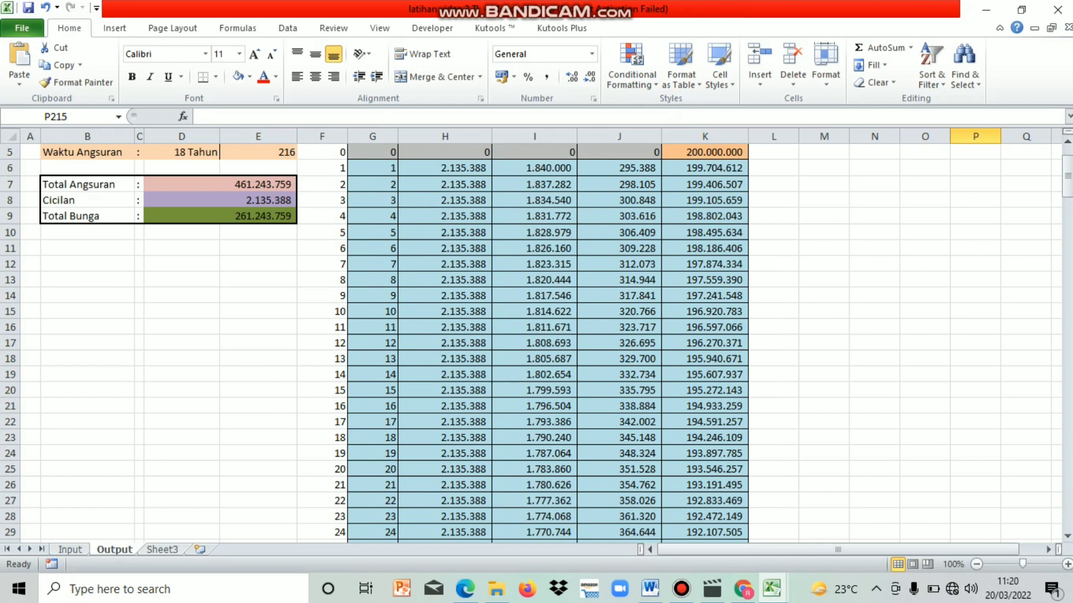
{"action": "left_click", "coordinate": [220, 184]}
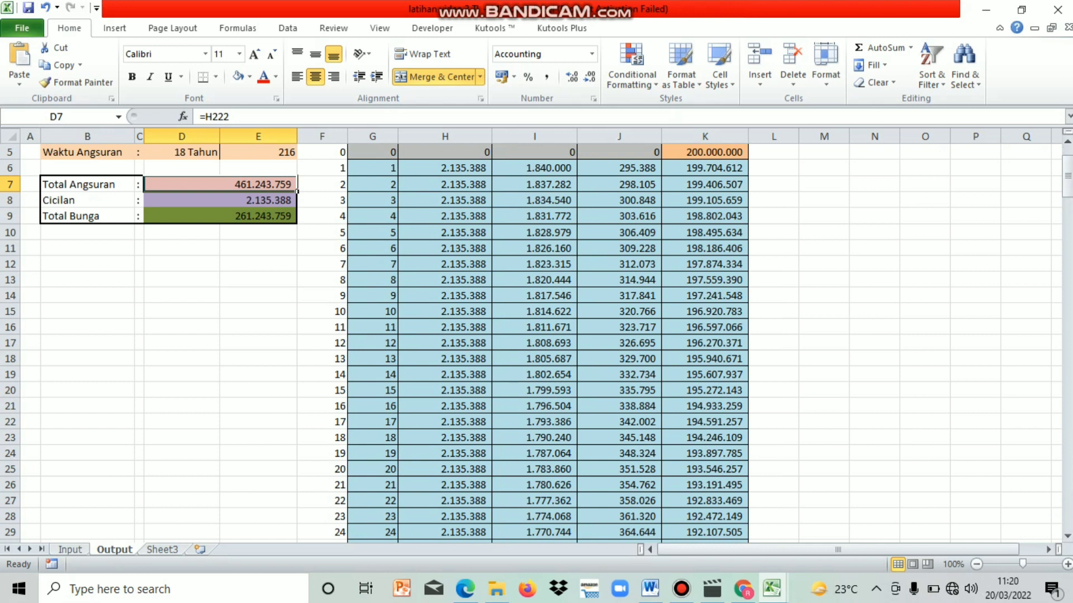
{"action": "type", "text": "="}
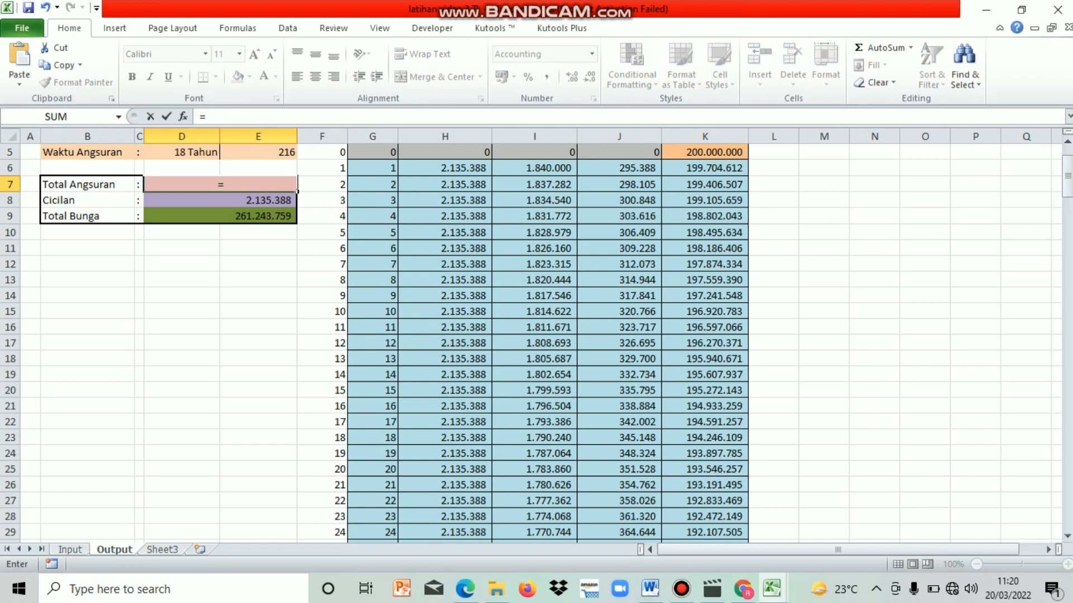
{"action": "left_click_drag", "start_coordinate": [1067, 176], "coordinate": [1067, 508]}
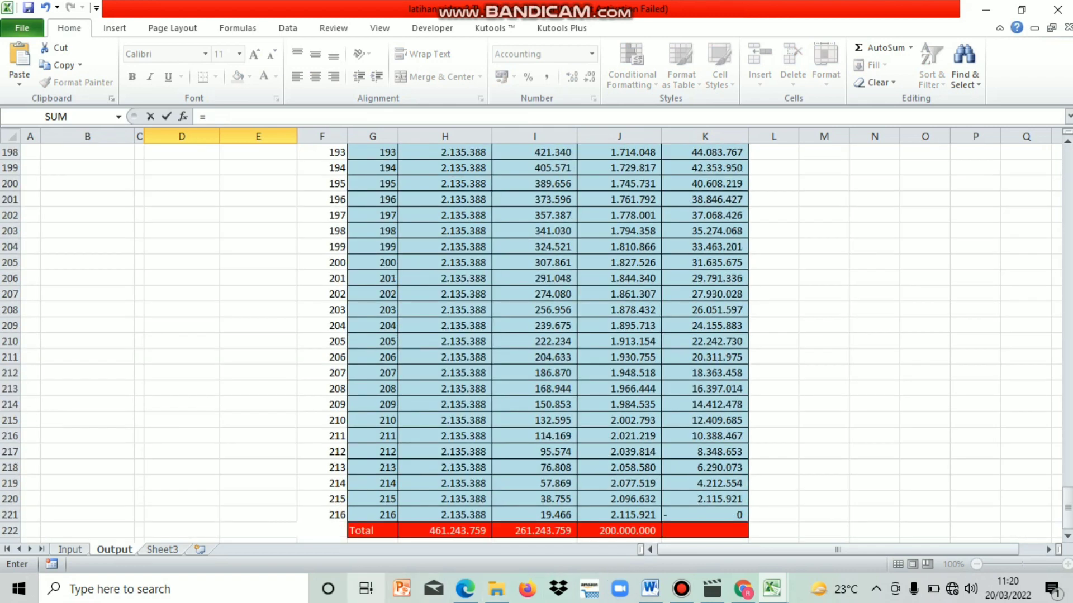
{"action": "left_click", "coordinate": [457, 530]}
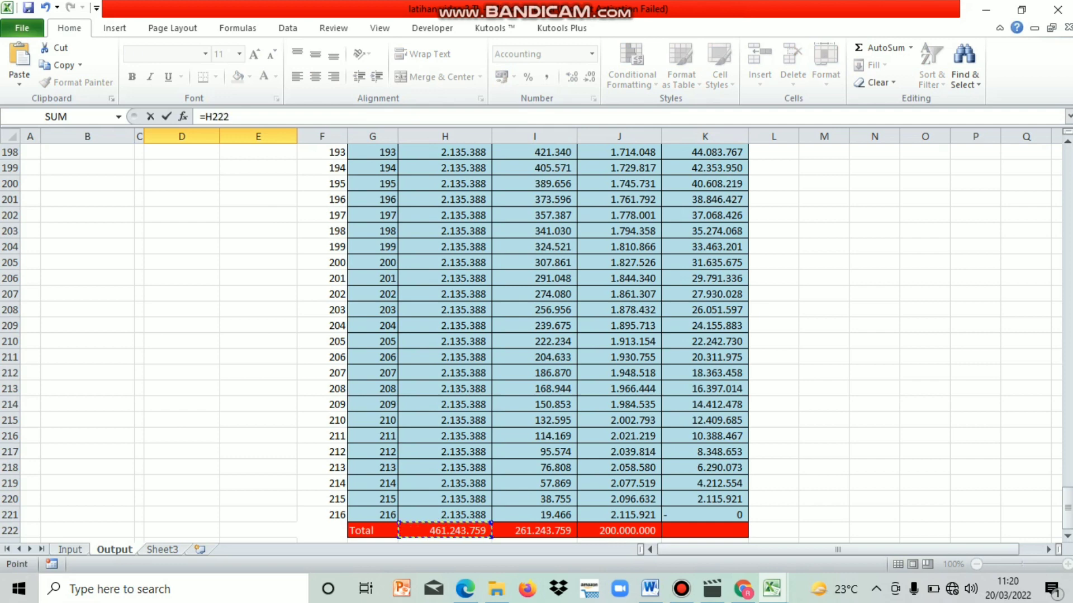
{"action": "key", "text": "Return"}
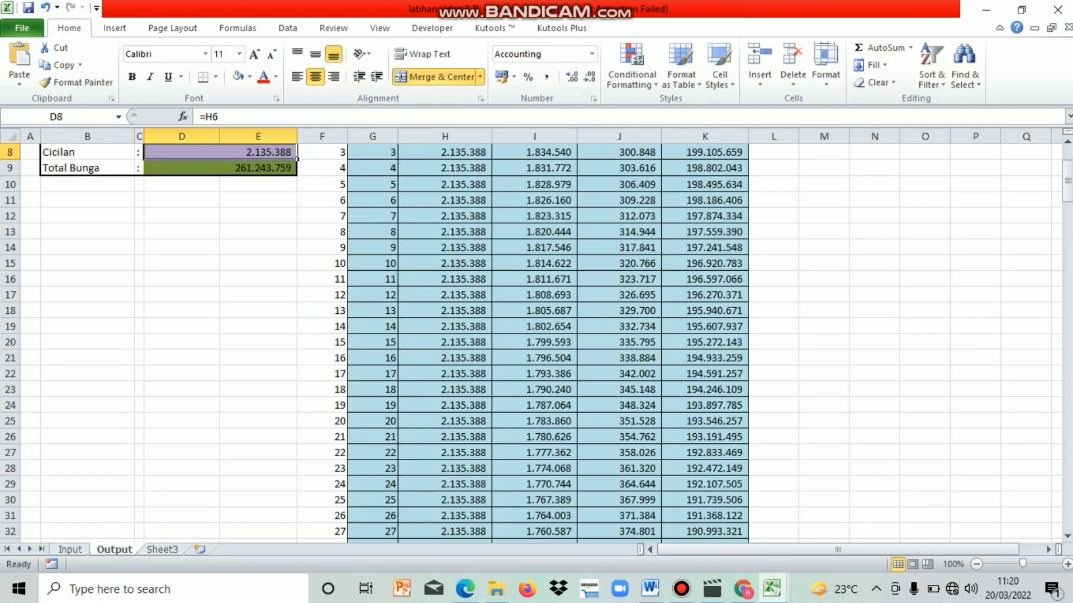
Step: Examine the formulas behind the Total Angsuran, Cicilan and Total Bunga cells D7 to D9
{"action": "left_click_drag", "start_coordinate": [1068, 181], "coordinate": [1068, 167]}
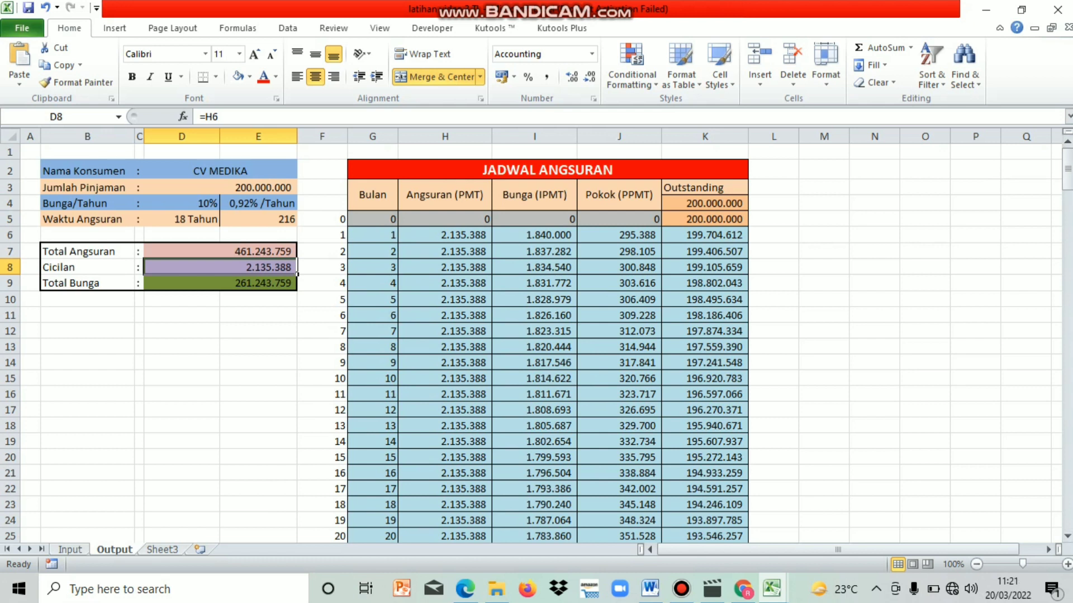
{"action": "left_click", "coordinate": [220, 284]}
{"action": "left_click", "coordinate": [220, 252]}
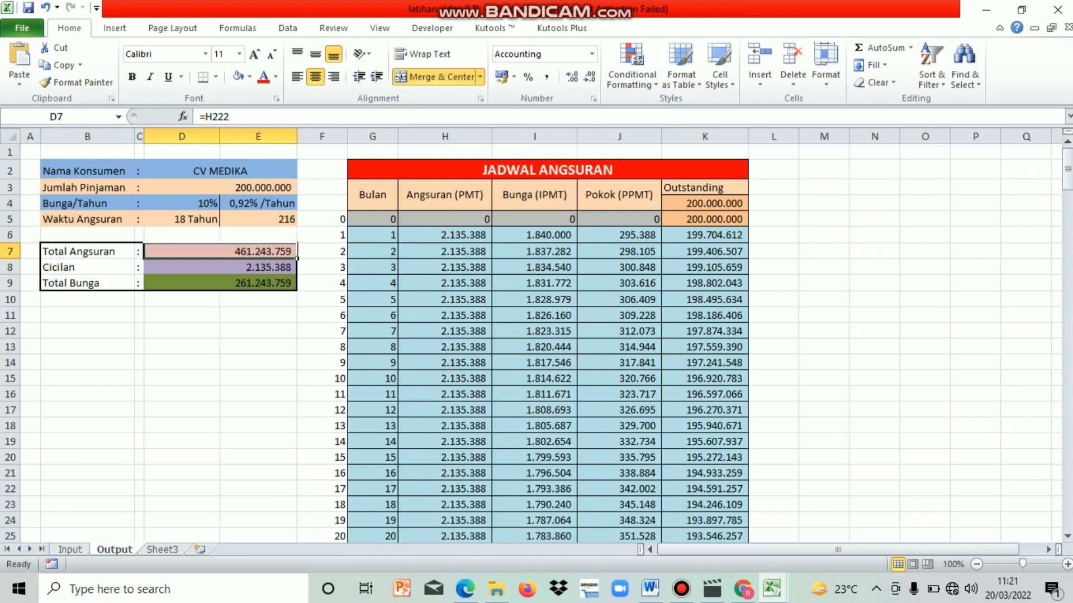
{"action": "left_click", "coordinate": [220, 268]}
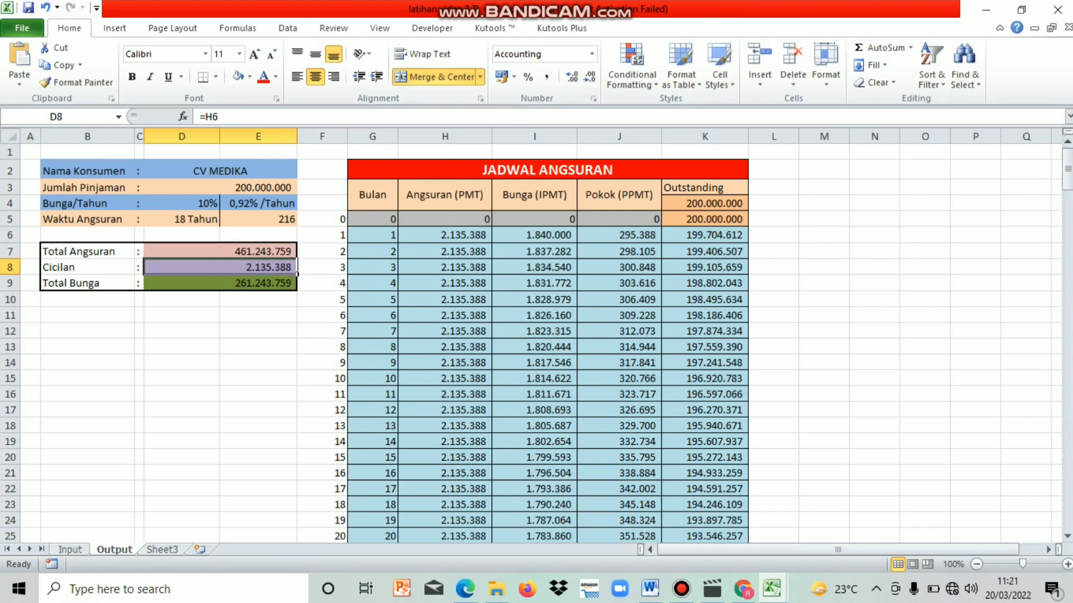
{"action": "left_click", "coordinate": [220, 283]}
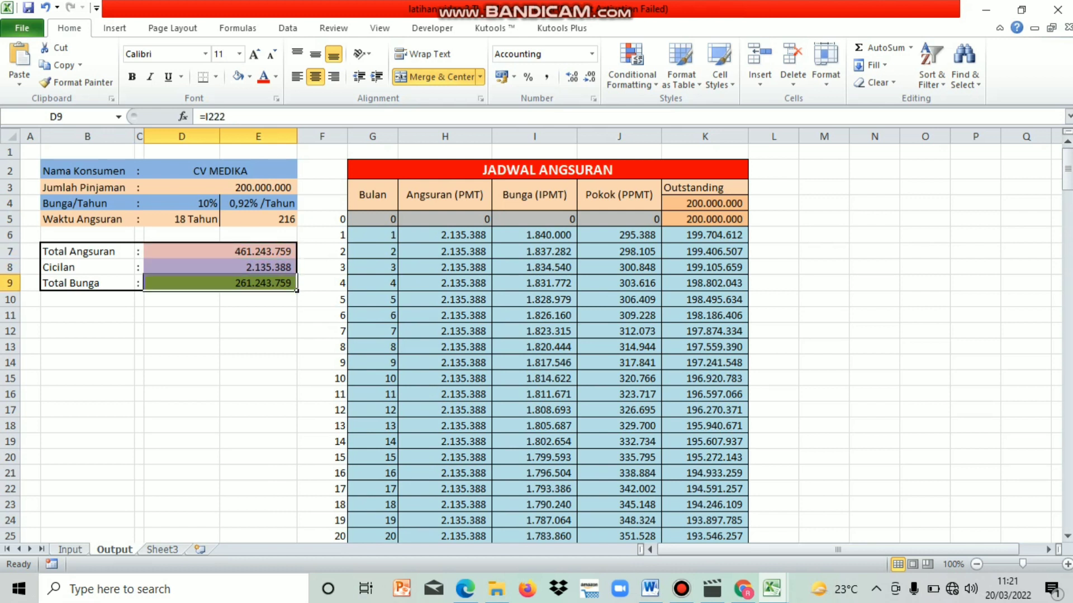
{"action": "left_click", "coordinate": [220, 268]}
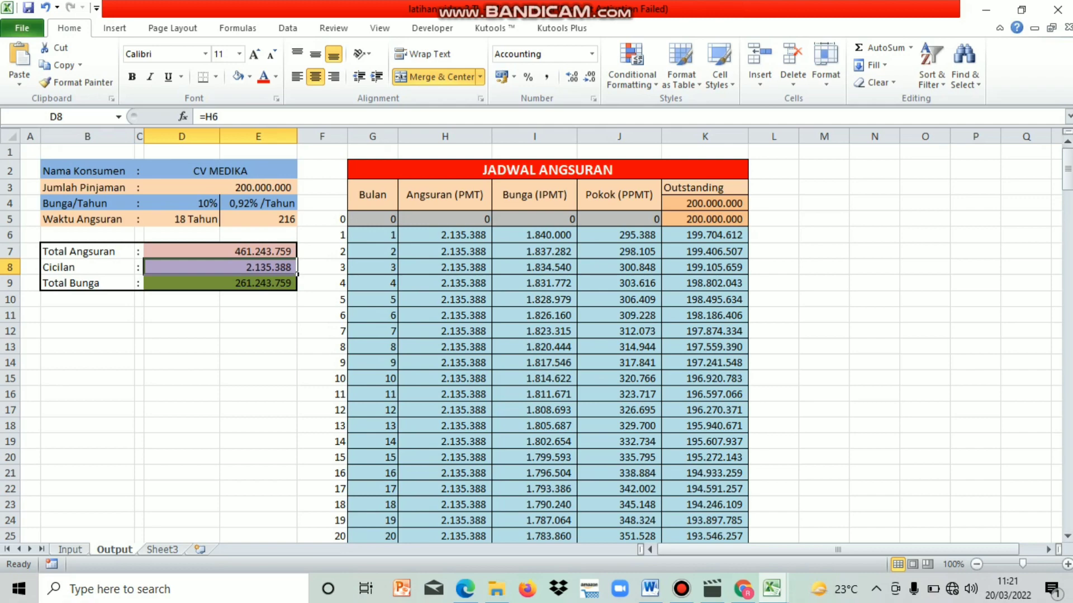
{"action": "mouse_move", "coordinate": [1067, 168]}
{"action": "left_mouse_down"}
{"action": "mouse_move", "coordinate": [1067, 500]}
{"action": "mouse_move", "coordinate": [1067, 167]}
{"action": "left_mouse_up"}
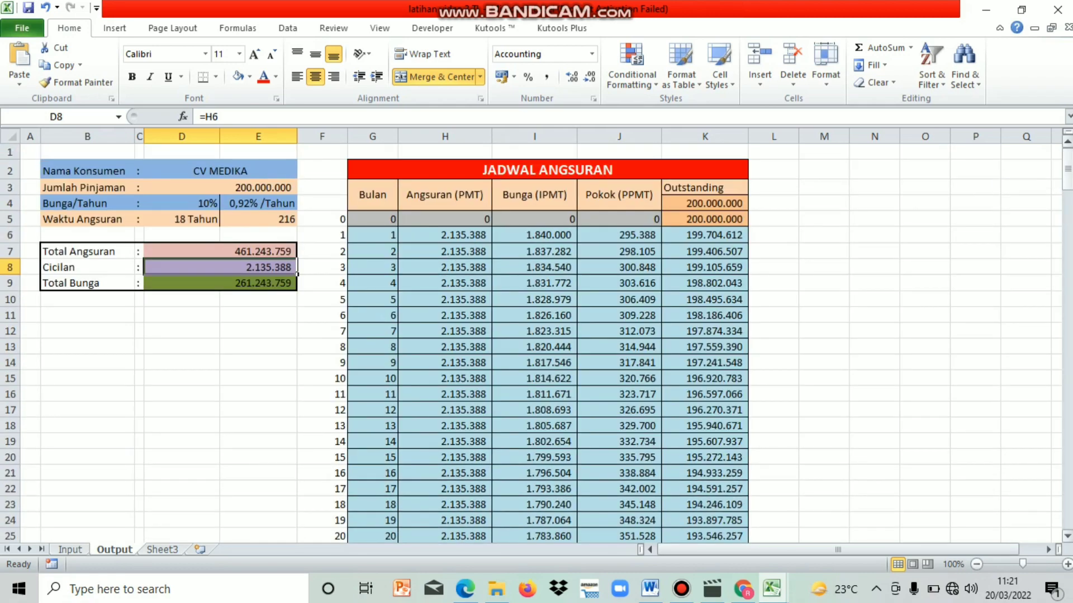